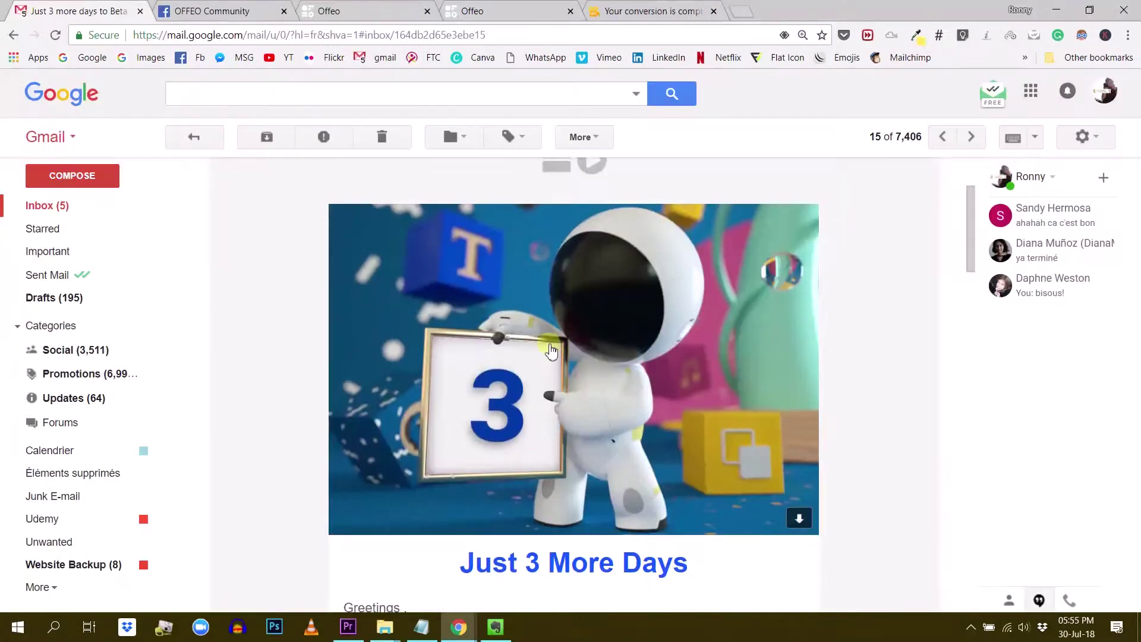
# Scroll from the Just 3 More Days email down to the Closed Beta (Corrected URL) sign-up steps
pyautogui.scroll(-1, 657, 350)
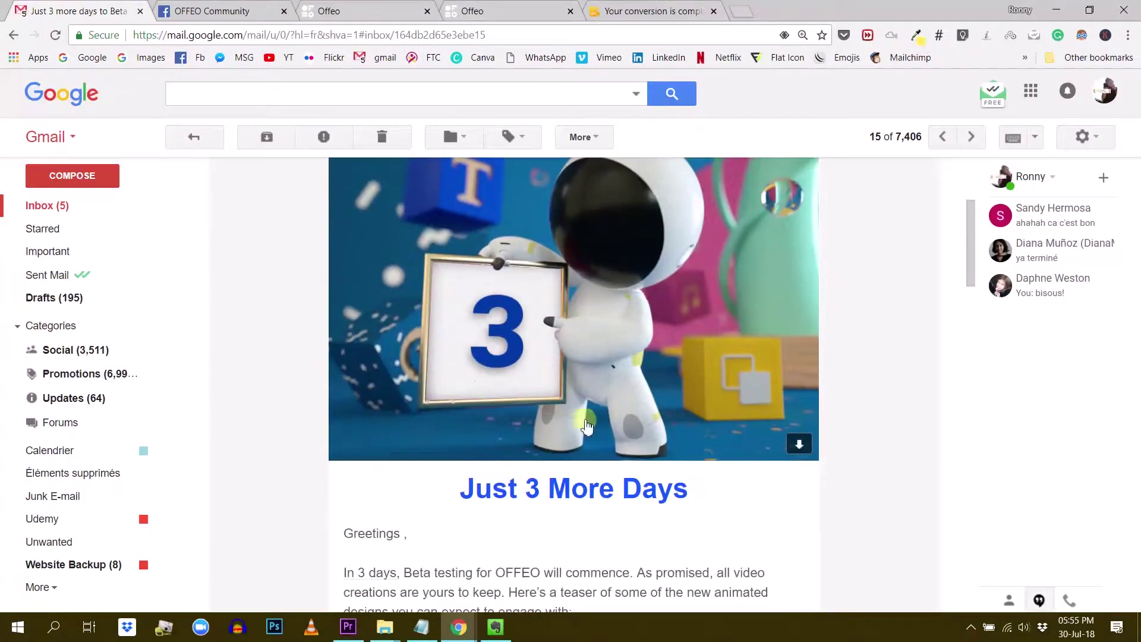
pyautogui.scroll(-3, 657, 350)
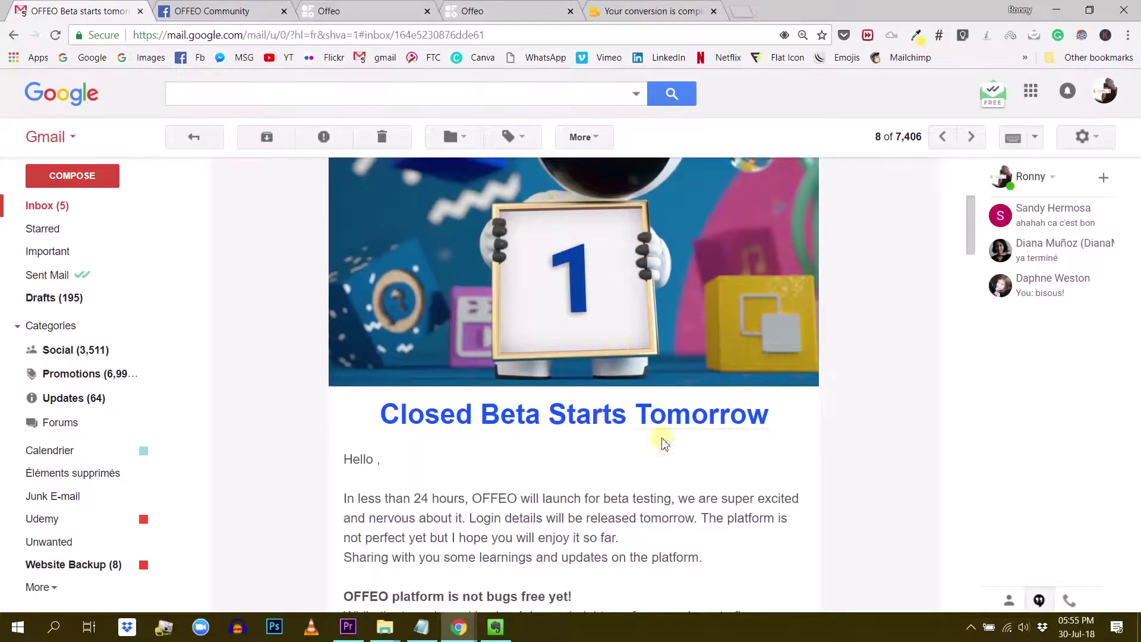
pyautogui.scroll(-3, 637, 452)
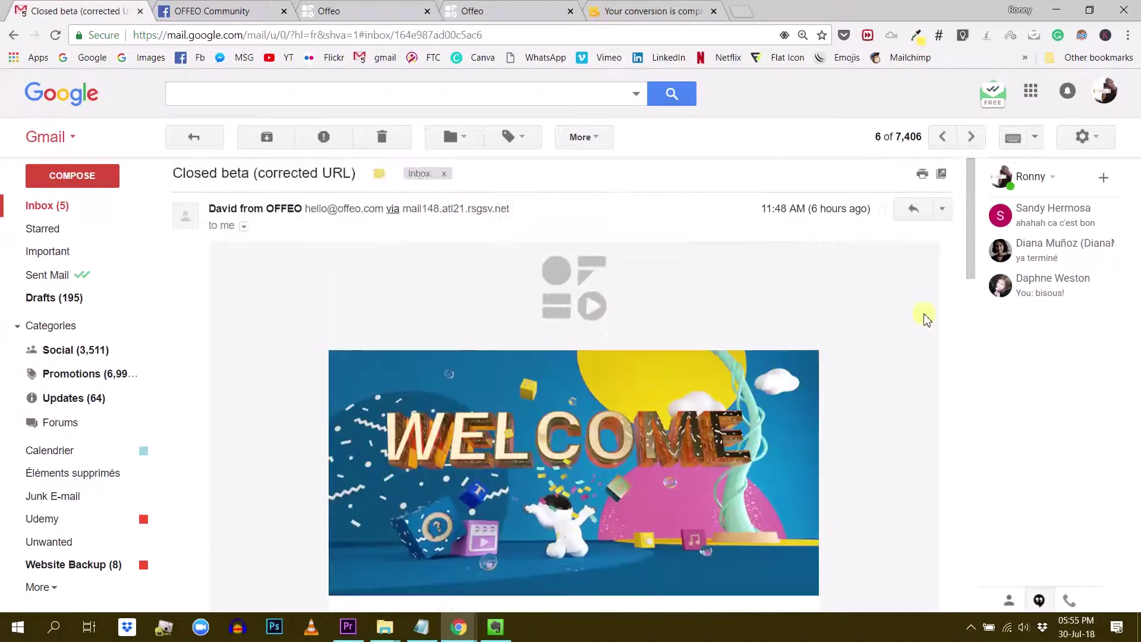
pyautogui.scroll(-3, 925, 320)
pyautogui.scroll(-3, 926, 319)
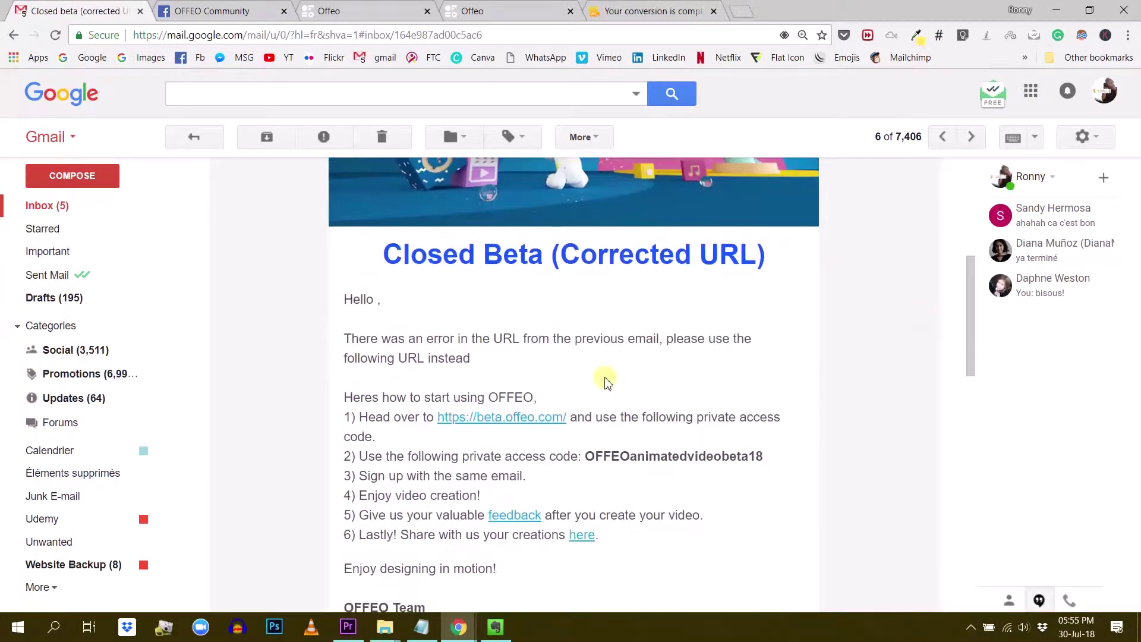
pyautogui.scroll(-3, 536, 433)
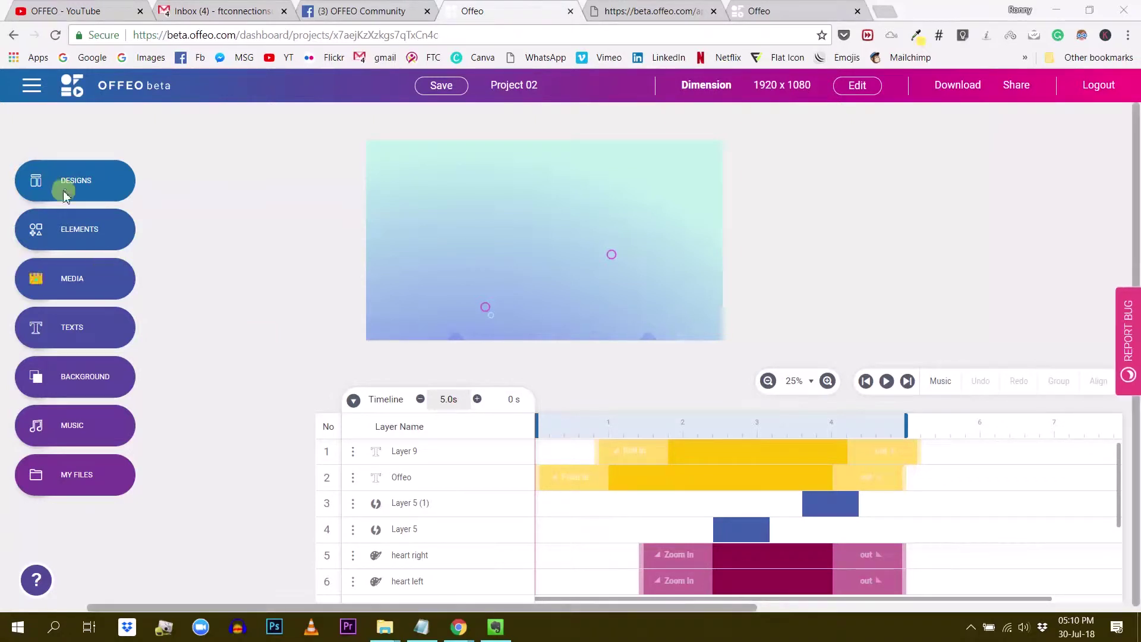
pyautogui.click(32, 97)
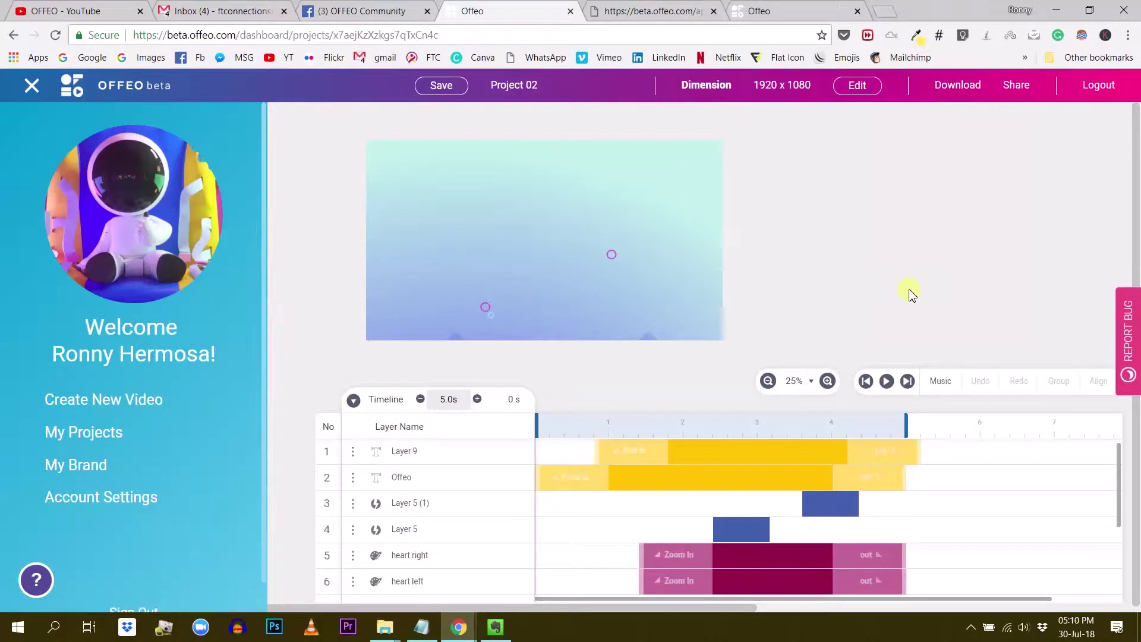
pyautogui.click(31, 86)
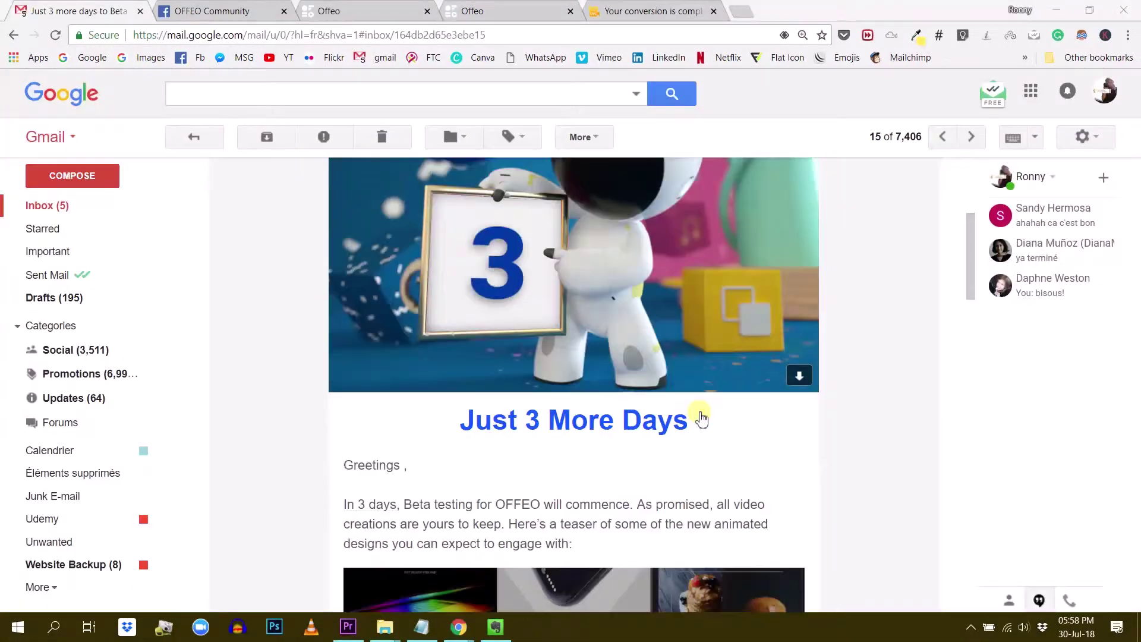
# Highlight the sentence about 18 tutorial videos and open its 'here' playlist link in a new tab
pyautogui.scroll(-10, 700, 416)
pyautogui.scroll(-6, 700, 420)
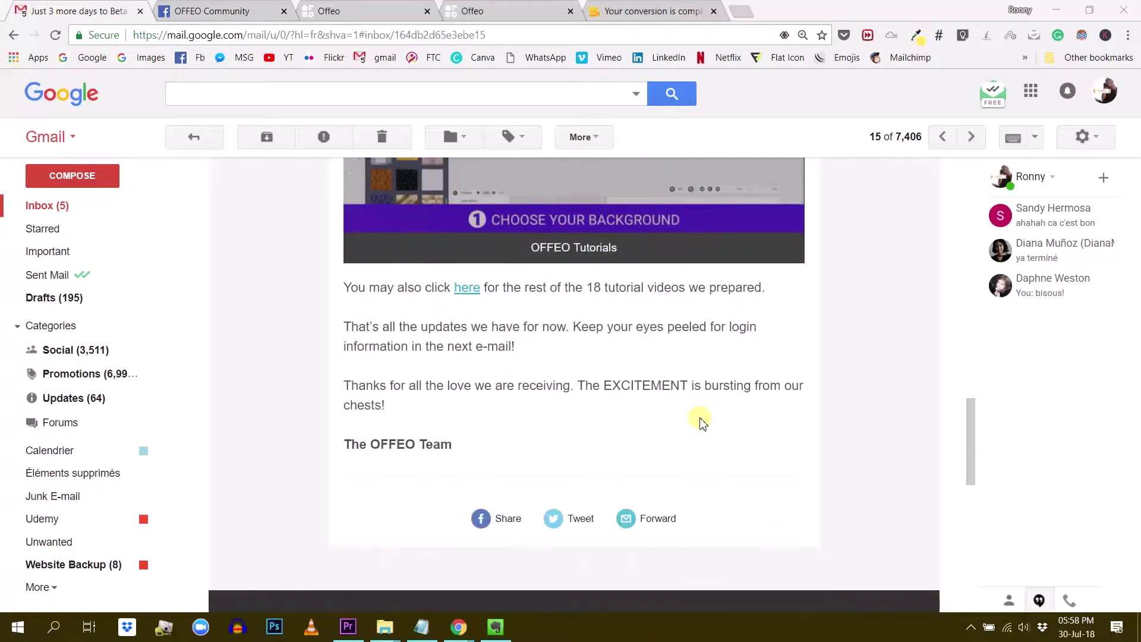
pyautogui.moveTo(586, 287); pyautogui.dragTo(758, 288)
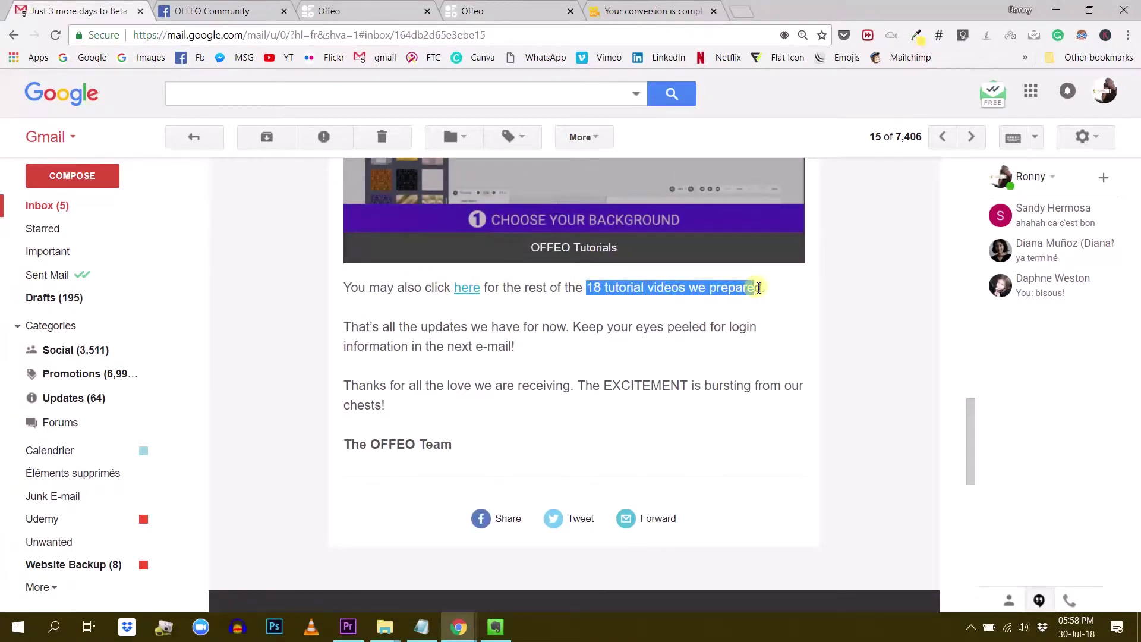
pyautogui.click(468, 289)
pyautogui.scroll(-1, 702, 174)
pyautogui.scroll(-16, 702, 176)
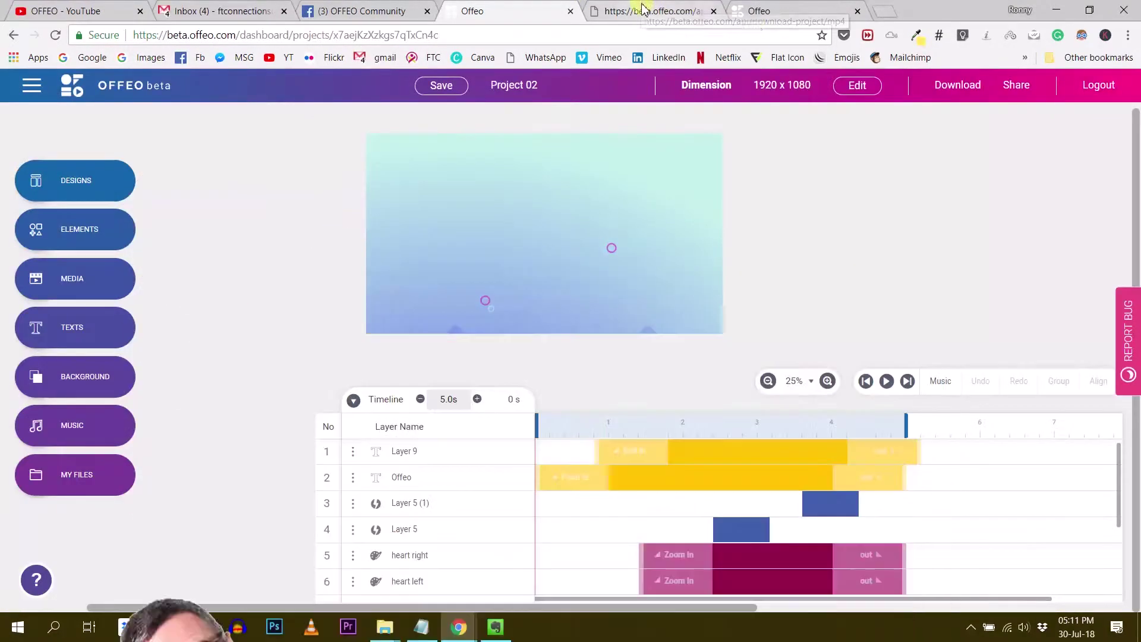
# Cycle through the browser tabs and settle on the 1080 × 1080 Untitled Project burger editor
pyautogui.click(788, 12)
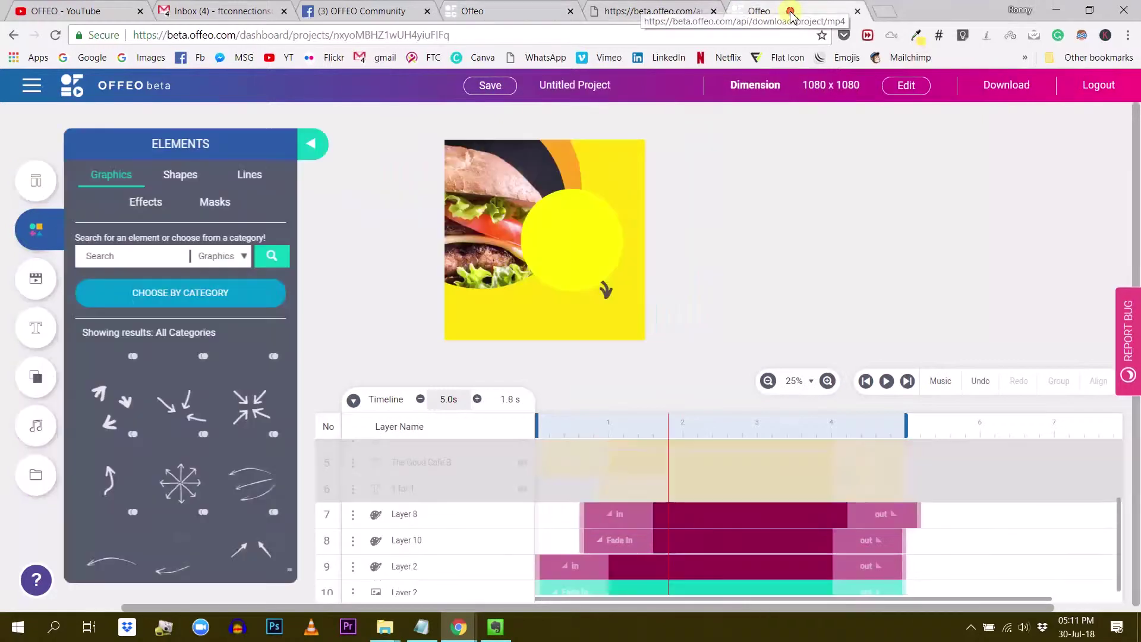
pyautogui.click(630, 12)
pyautogui.click(509, 12)
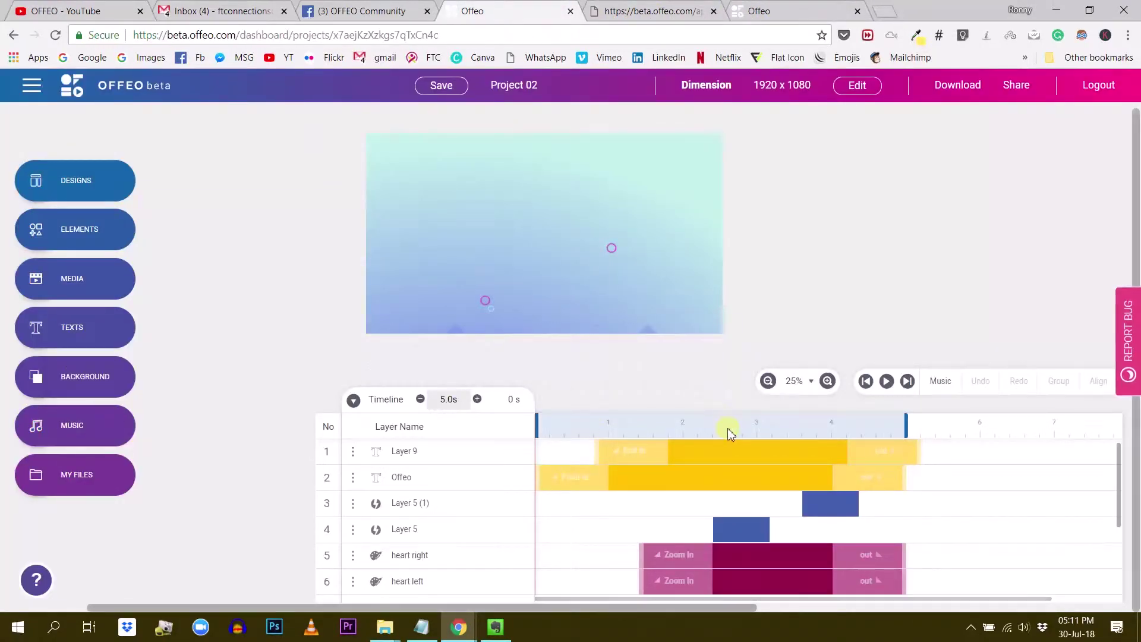
pyautogui.click(790, 10)
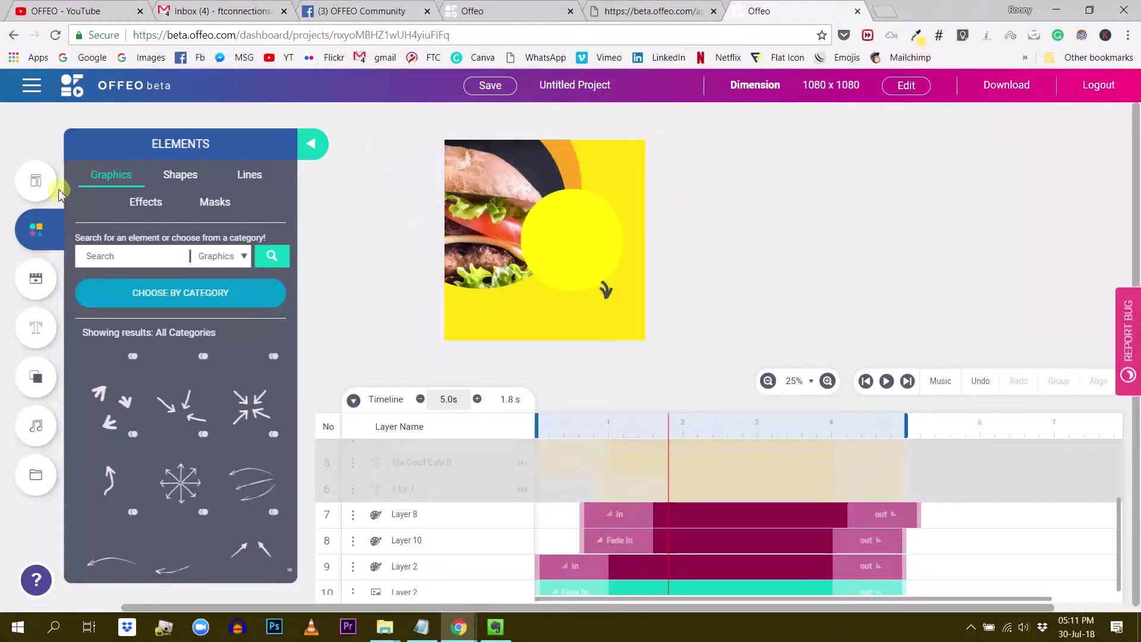
# Show the Designs template gallery from the left sidebar and browse the templates
pyautogui.click(35, 185)
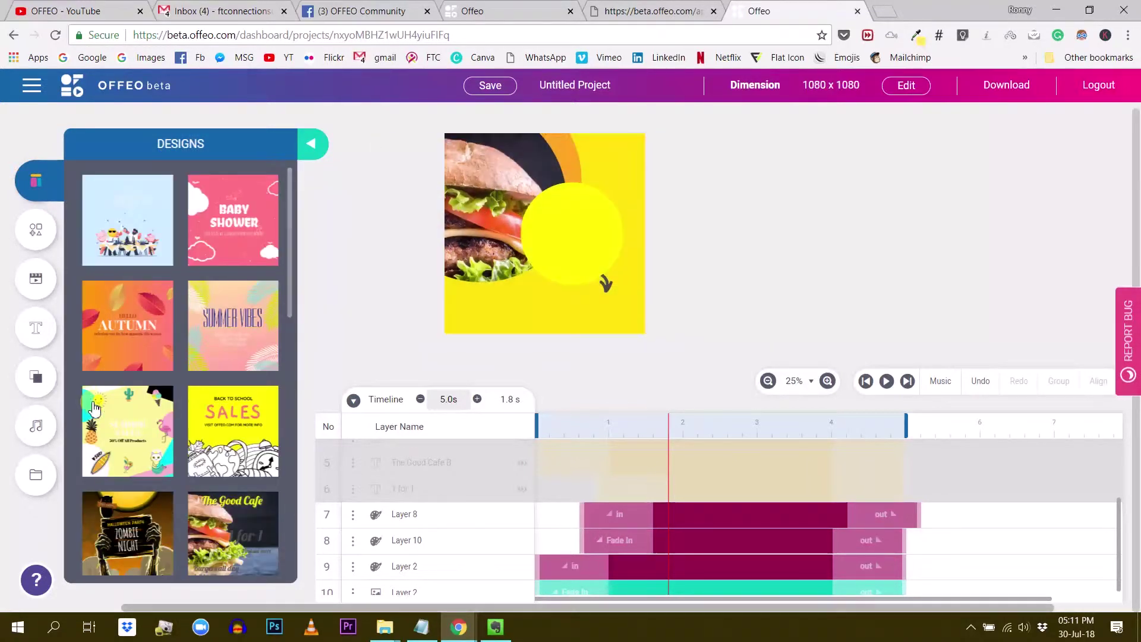
pyautogui.scroll(-5, 202, 393)
pyautogui.scroll(1, 220, 398)
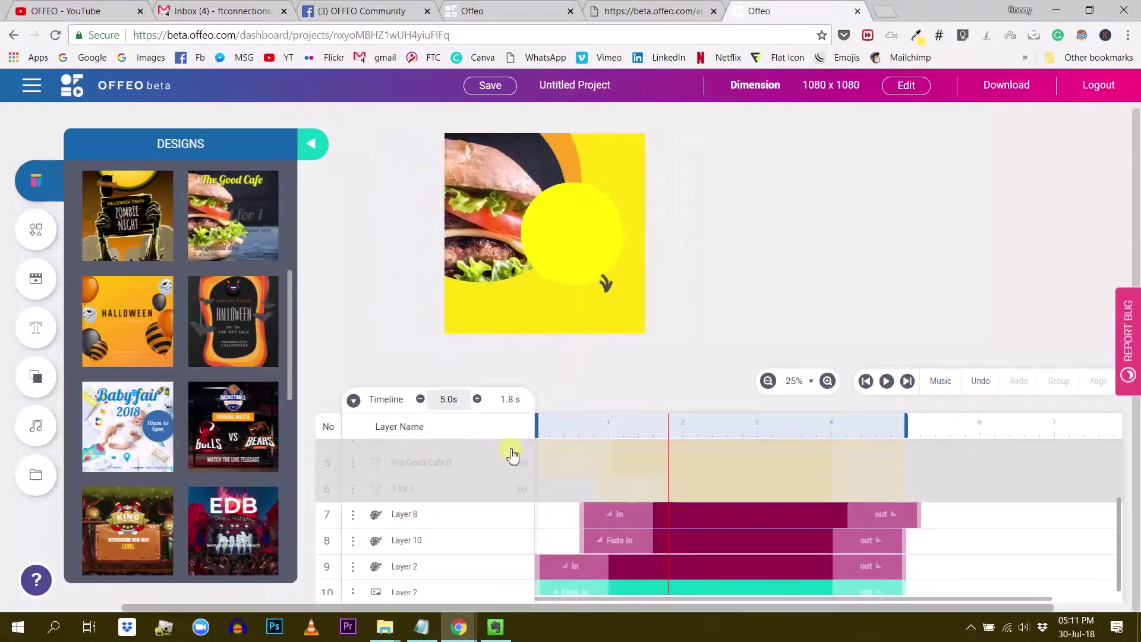
pyautogui.scroll(-1, 428, 535)
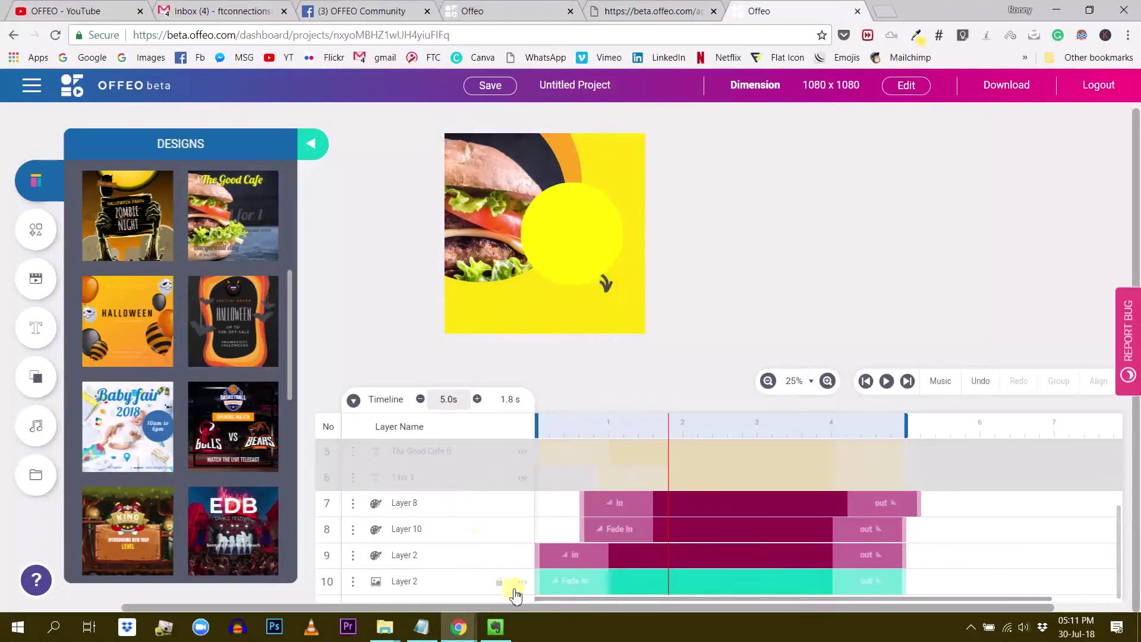
# Hide Layer 8, Layer 10 and the yellow background Layer 2, then select the burger photo layer
pyautogui.click(521, 506)
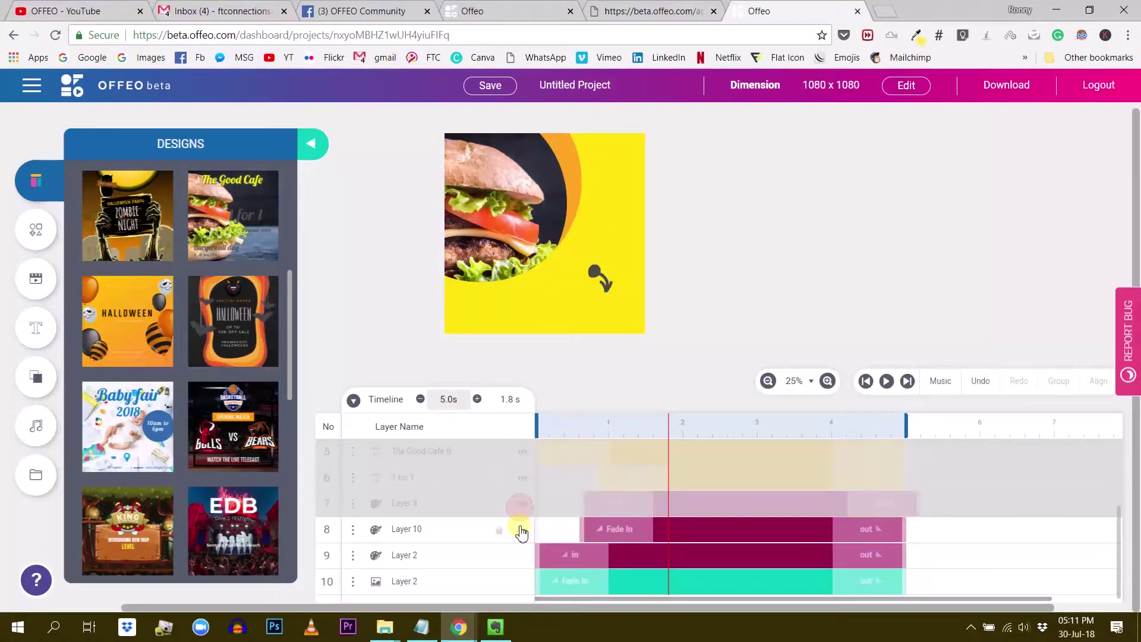
pyautogui.click(523, 535)
pyautogui.click(522, 556)
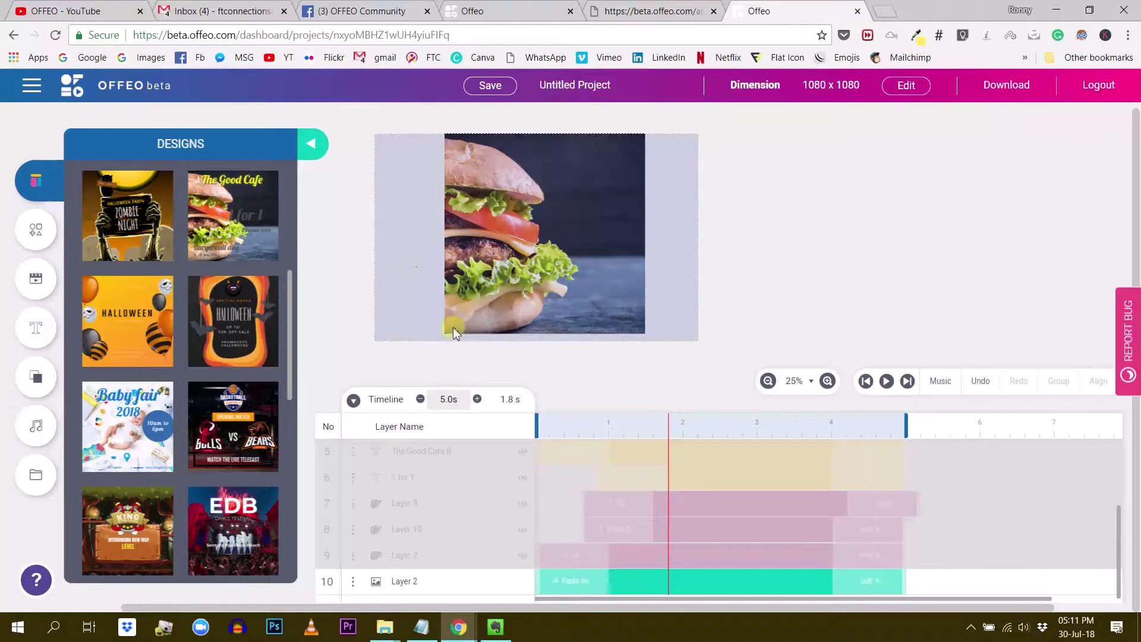
pyautogui.click(667, 589)
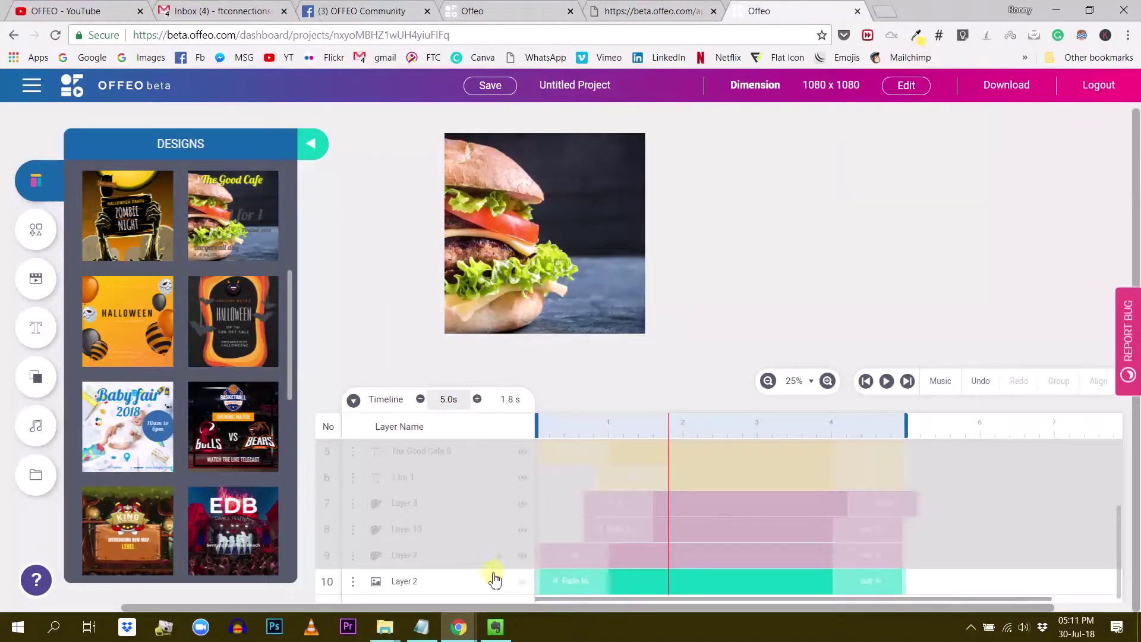
pyautogui.click(522, 555)
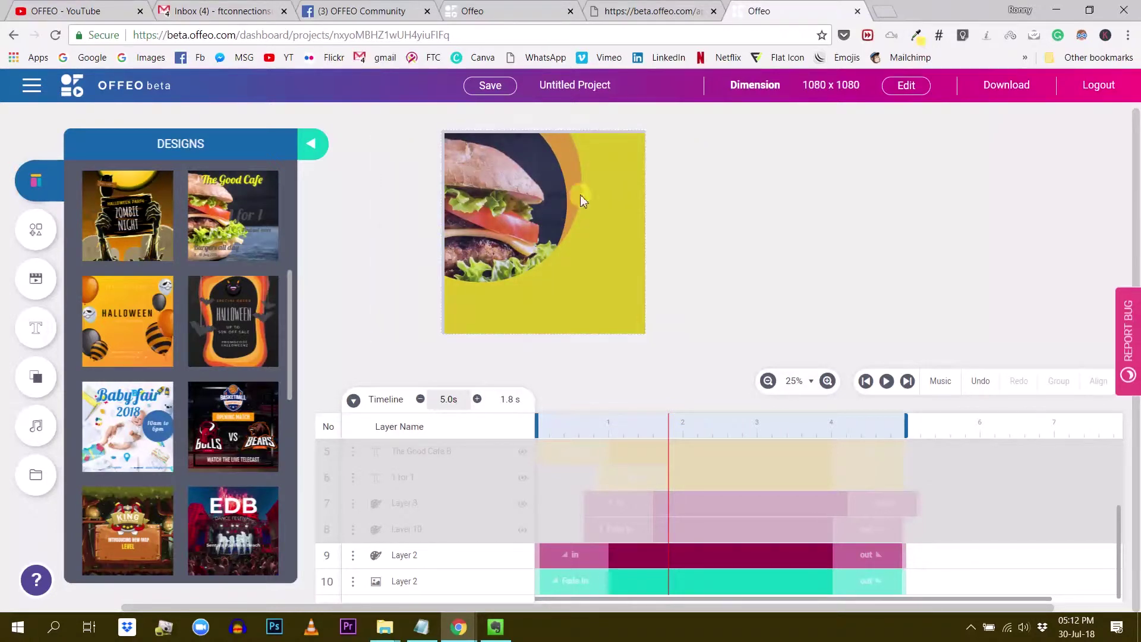
pyautogui.scroll(-8, 153, 410)
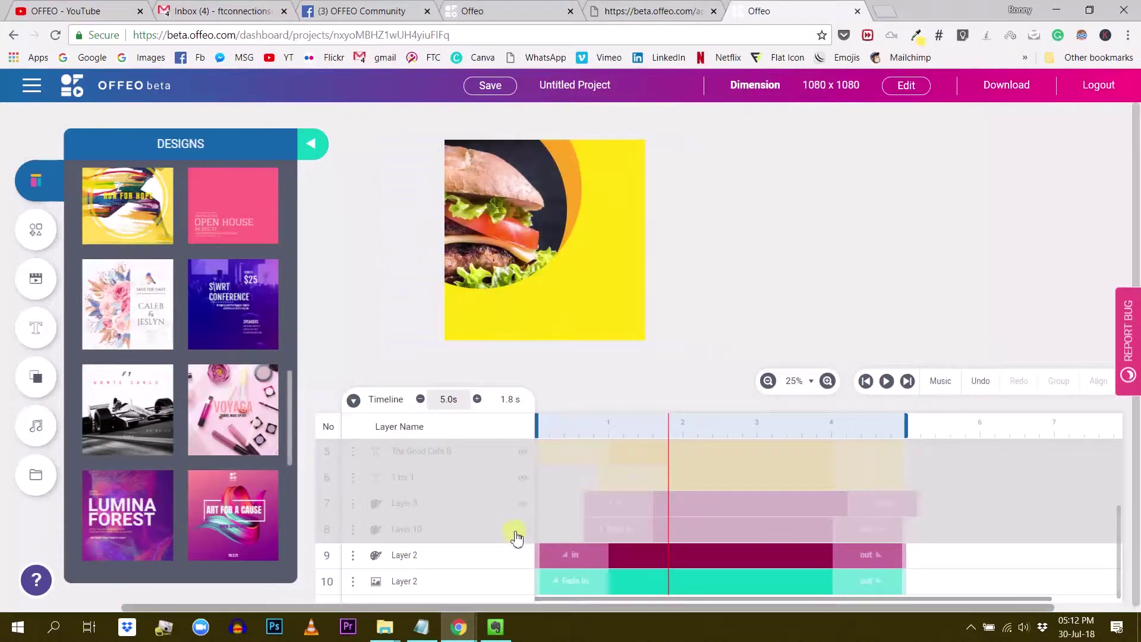
pyautogui.click(495, 531)
pyautogui.click(523, 529)
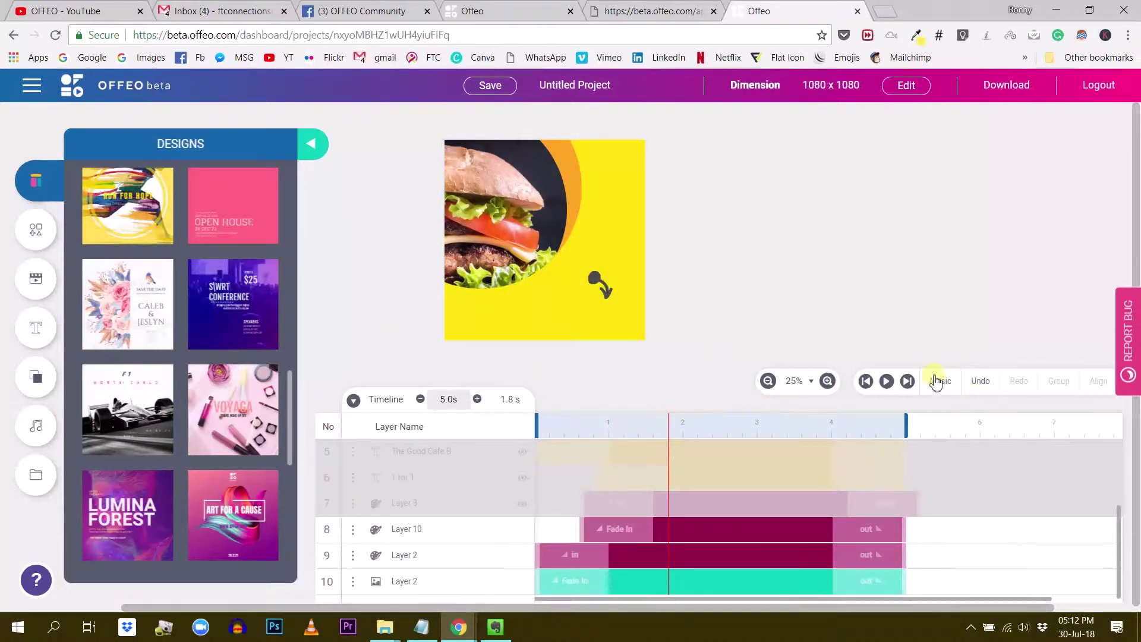
pyautogui.click(888, 381)
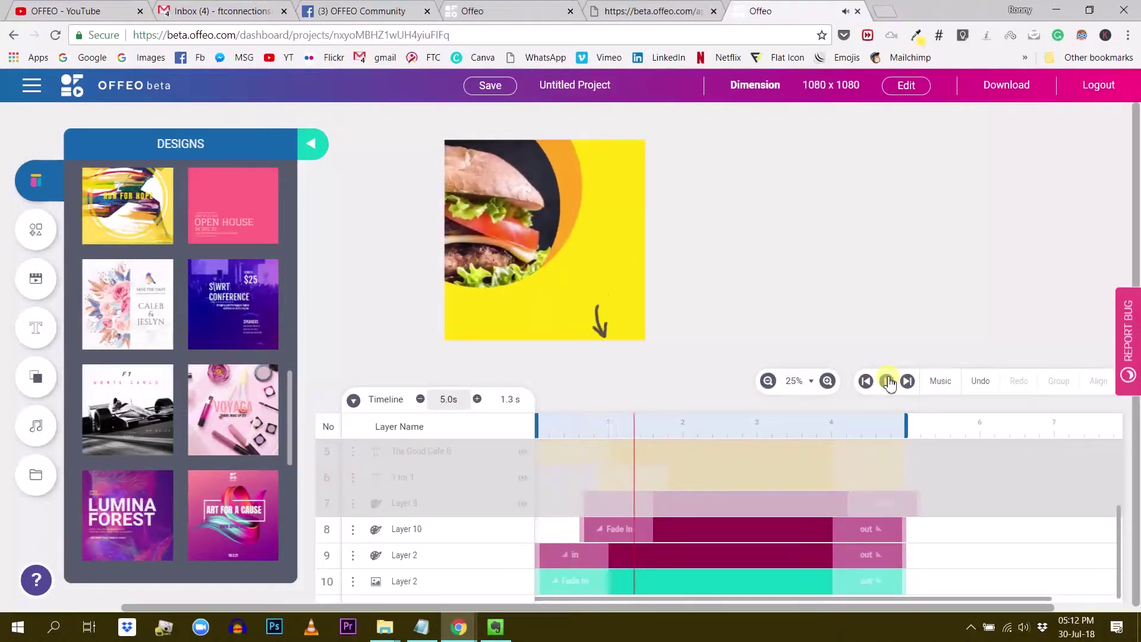
pyautogui.click(888, 381)
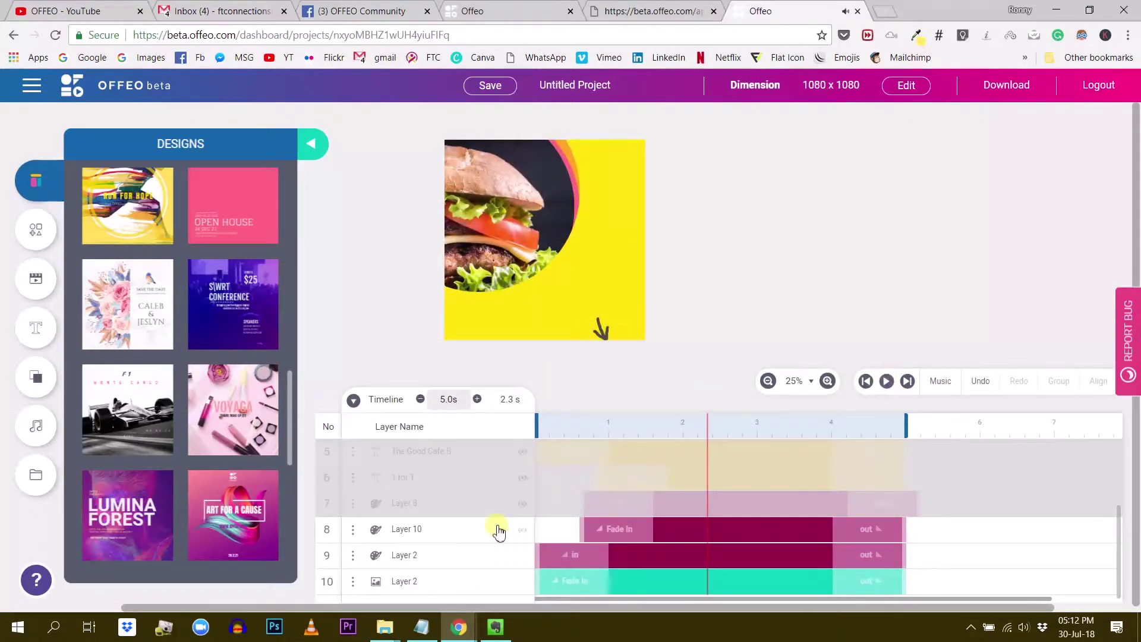
pyautogui.click(523, 505)
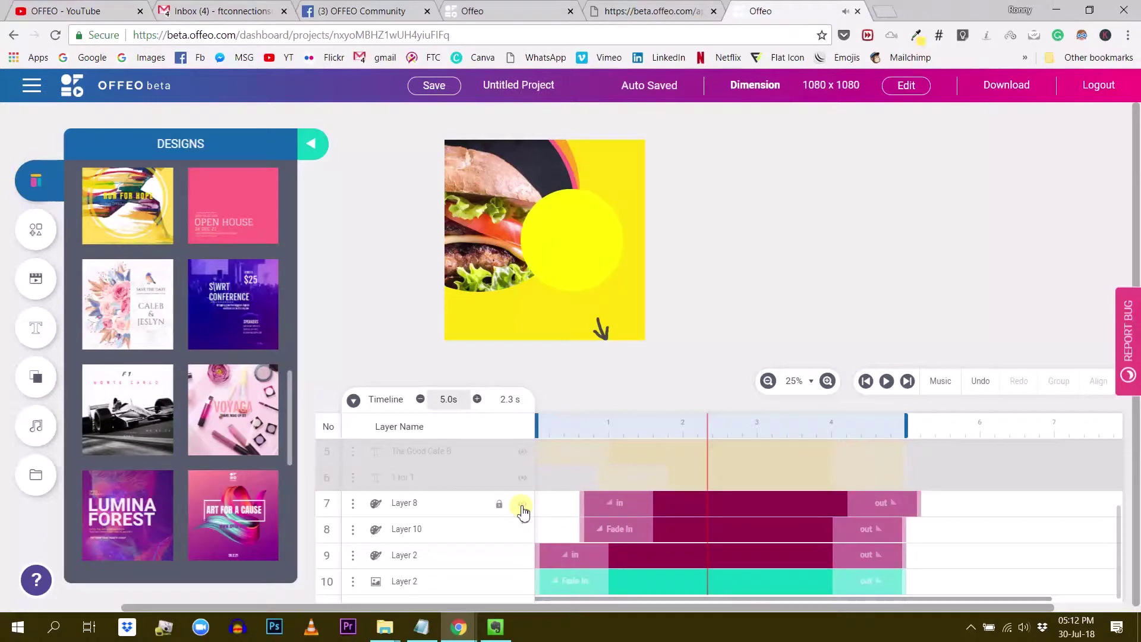
pyautogui.click(521, 479)
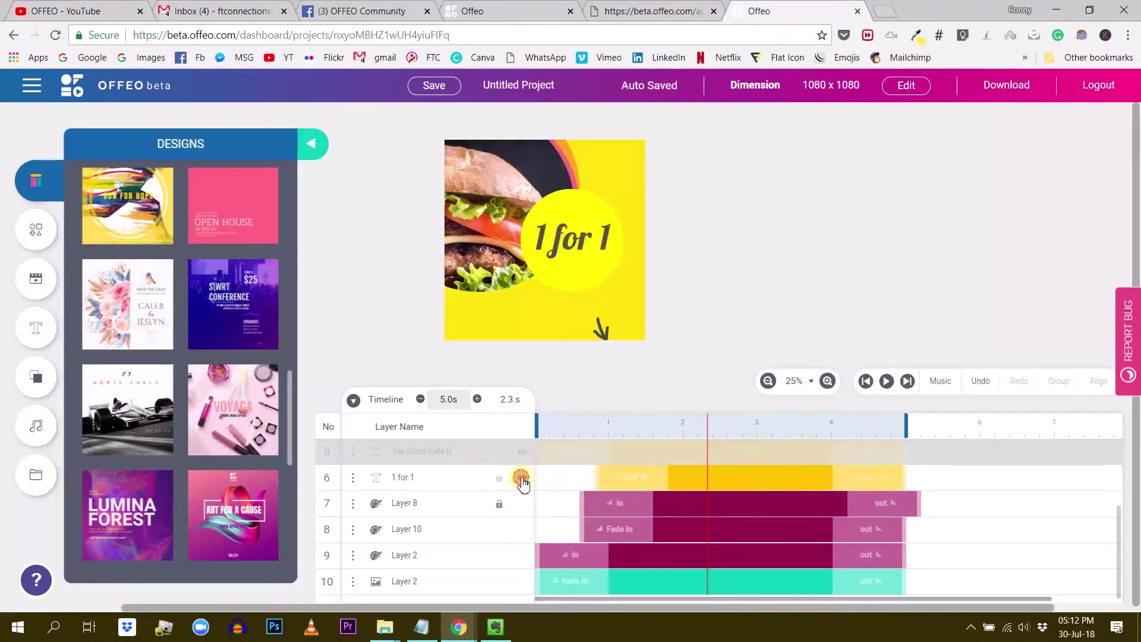
pyautogui.scroll(1, 517, 491)
pyautogui.click(521, 497)
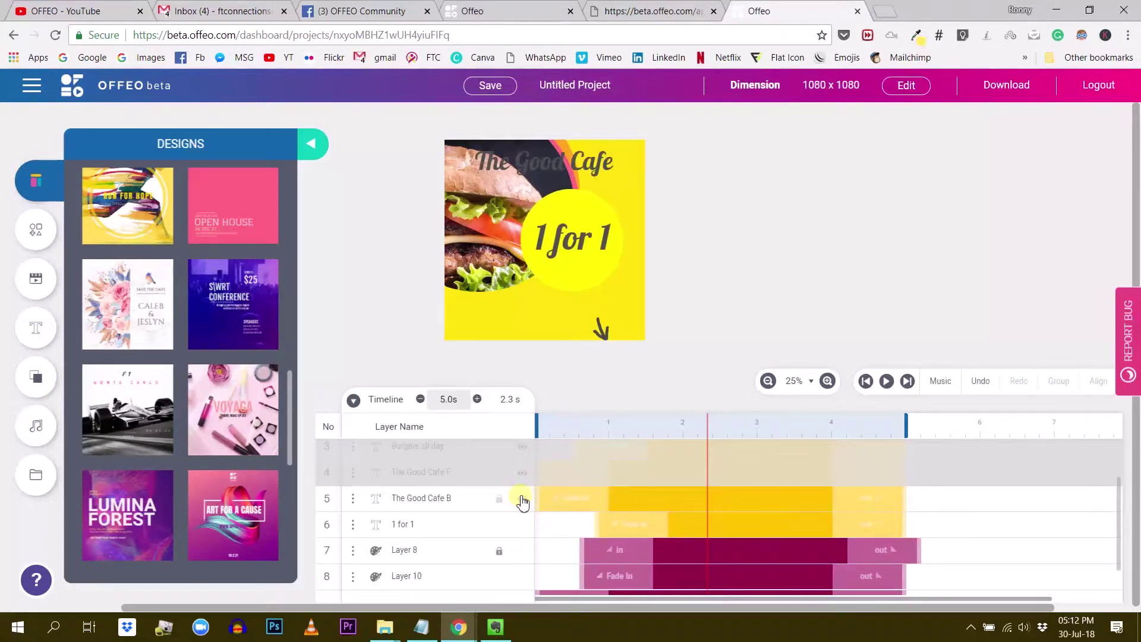
pyautogui.click(523, 475)
pyautogui.scroll(-1, 514, 499)
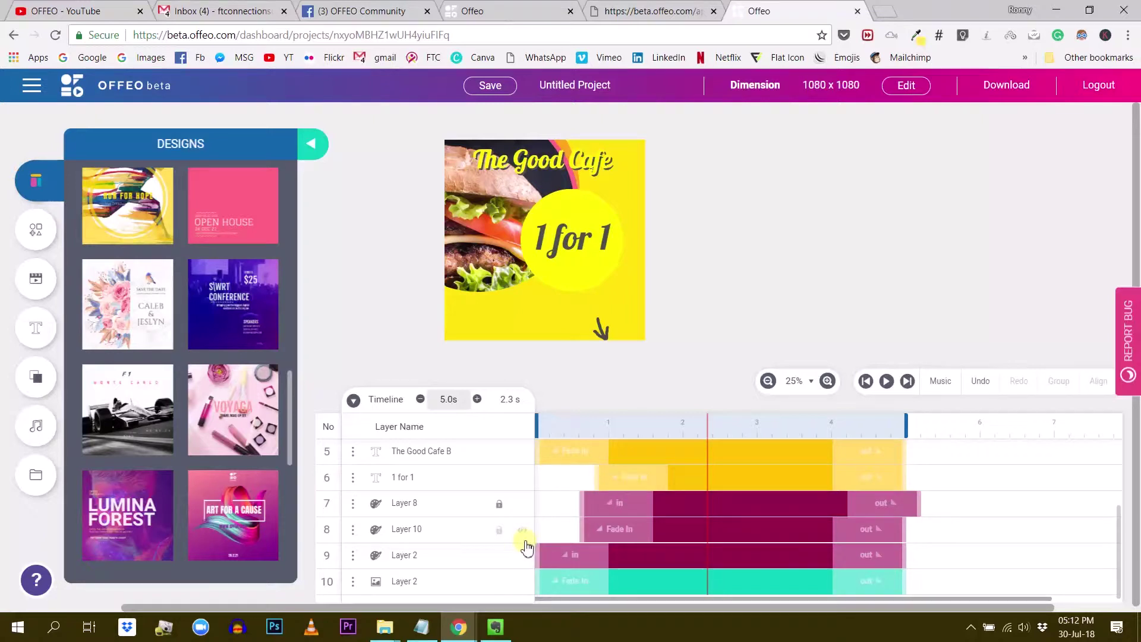
pyautogui.scroll(3, 517, 554)
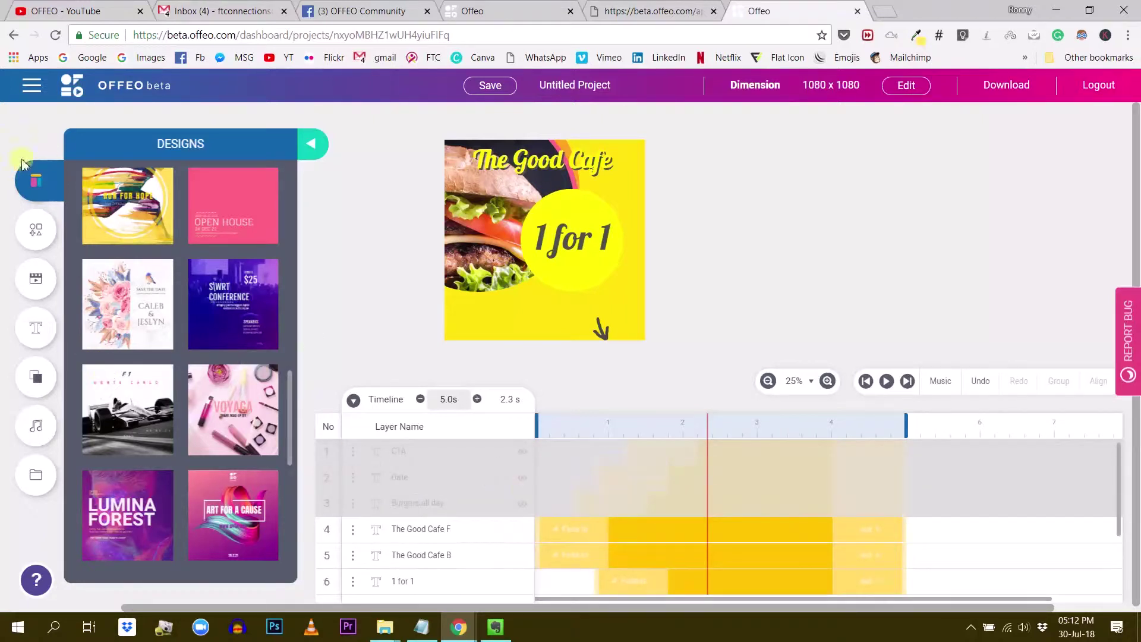
pyautogui.scroll(-5, 132, 376)
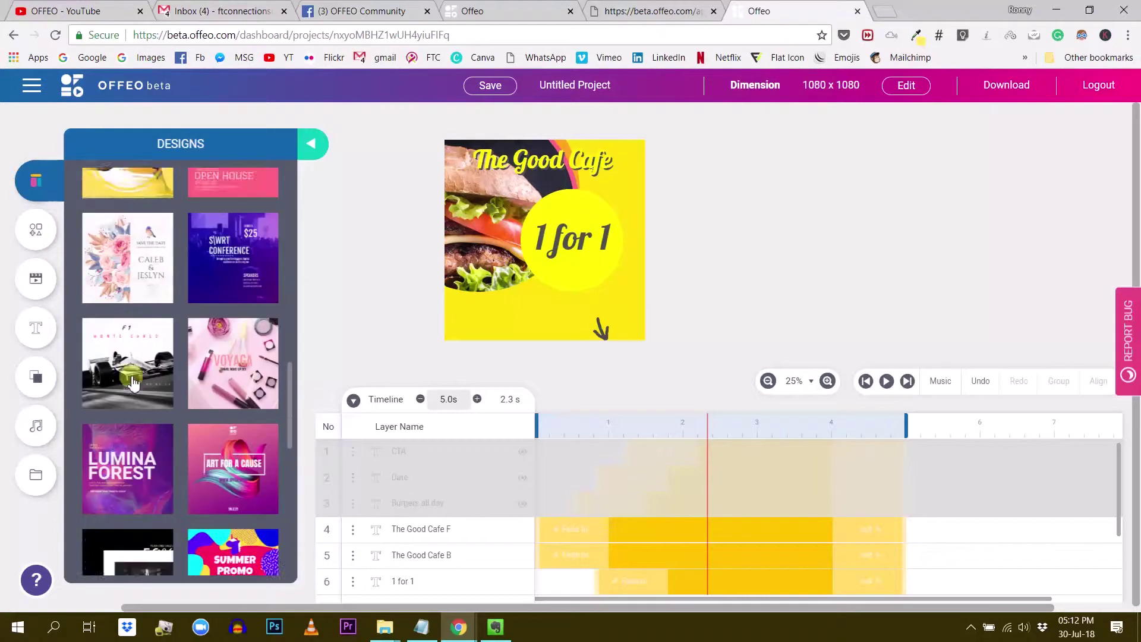
pyautogui.scroll(-3, 135, 380)
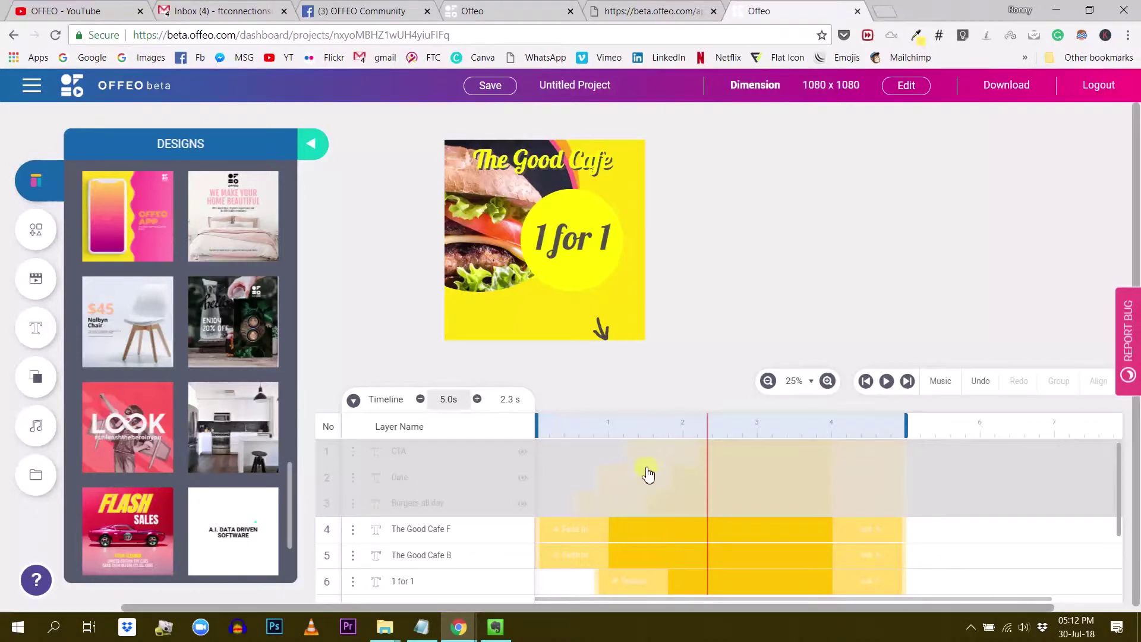
pyautogui.scroll(-2, 533, 491)
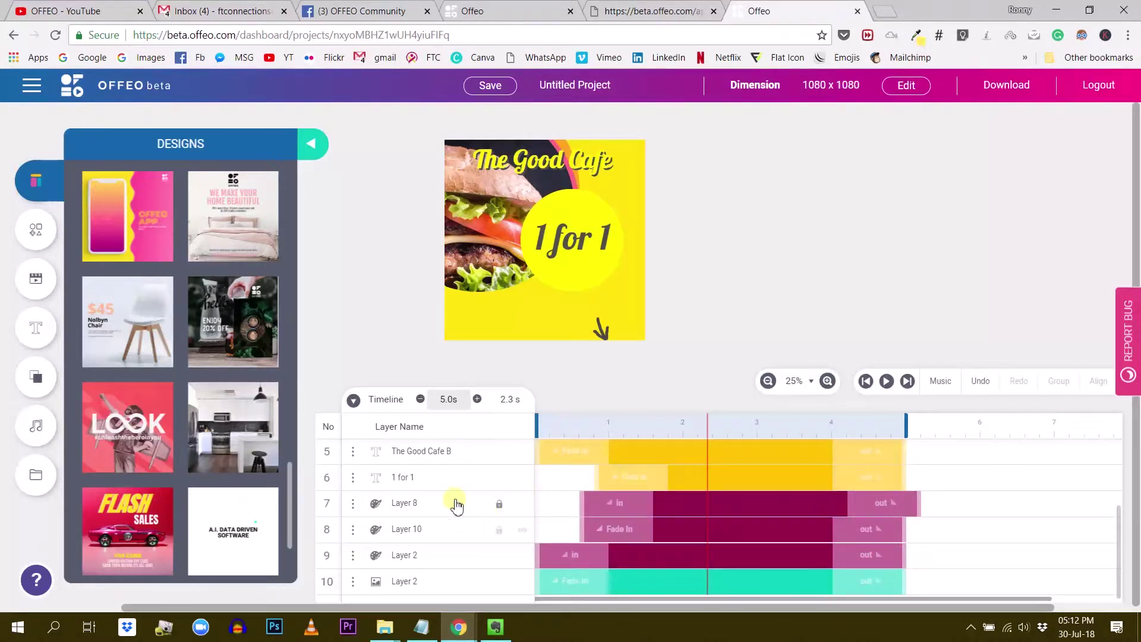
pyautogui.scroll(2, 443, 468)
pyautogui.scroll(3, 177, 333)
pyautogui.scroll(-3, 176, 332)
pyautogui.scroll(-2, 177, 334)
pyautogui.scroll(15, 176, 339)
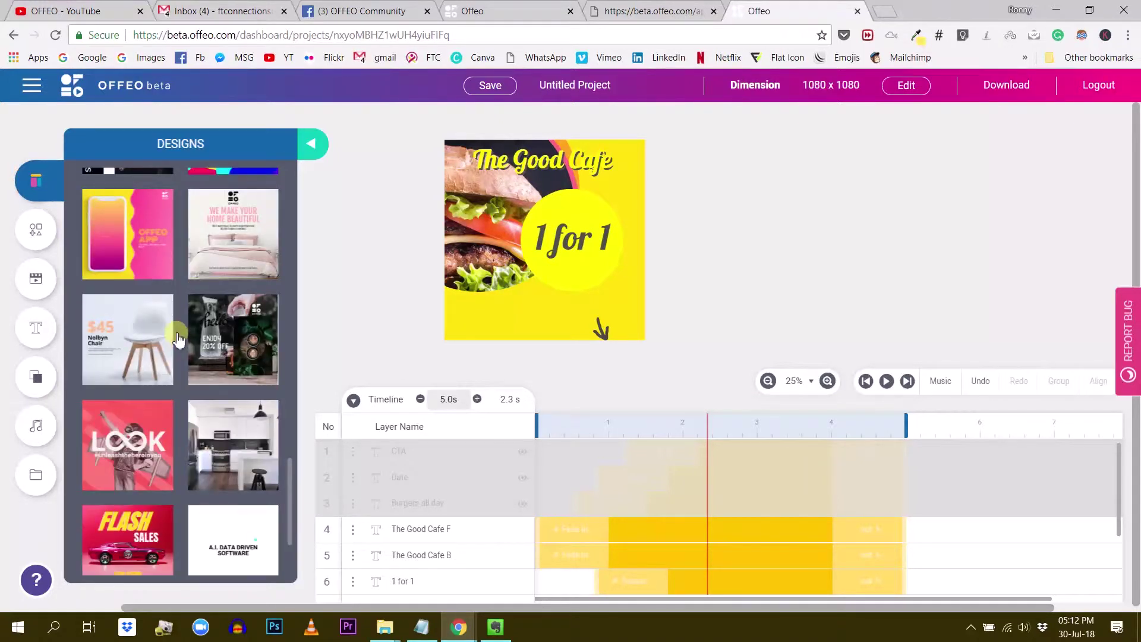
pyautogui.scroll(8, 197, 331)
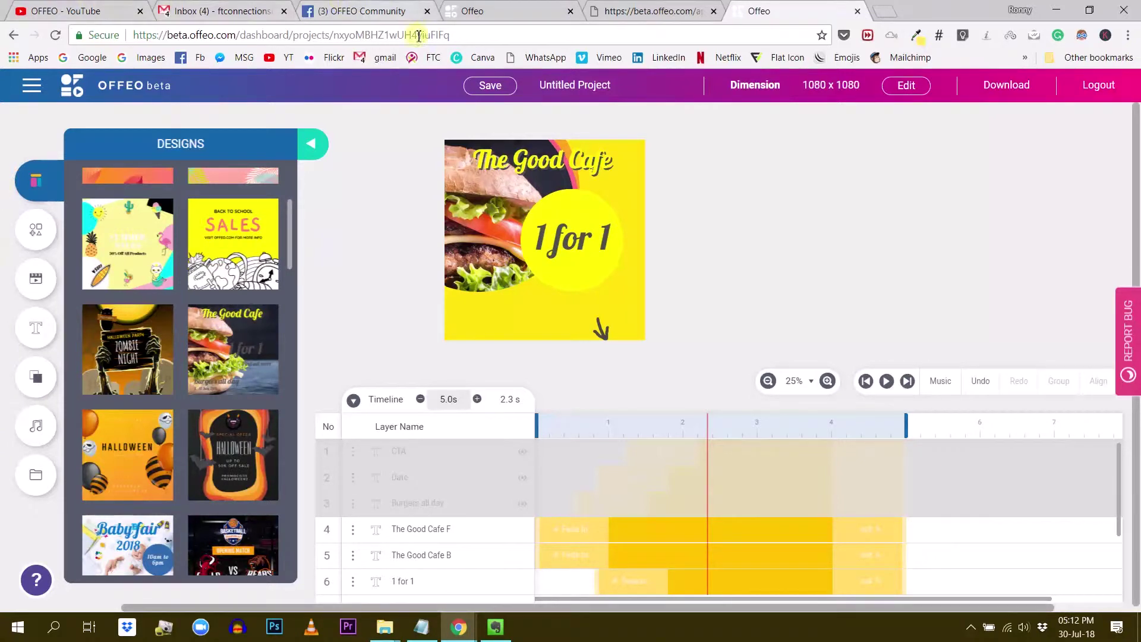
# Switch to Project 02, enlarge the canvas to 40% with the timeline collapsed, and play the animation
pyautogui.click(495, 10)
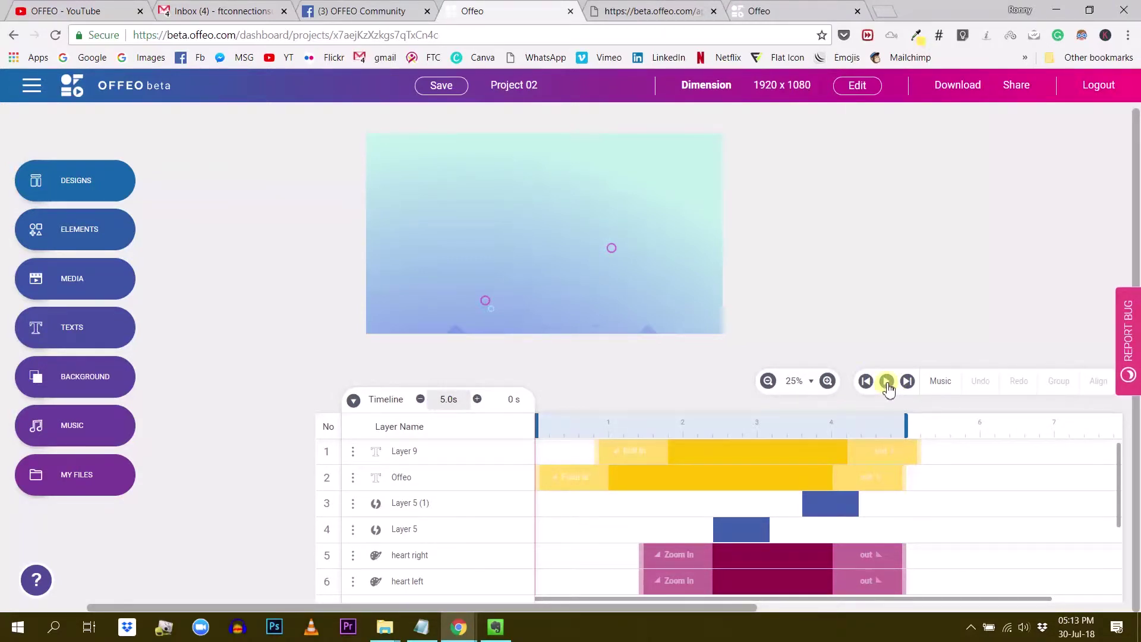
pyautogui.click(828, 382)
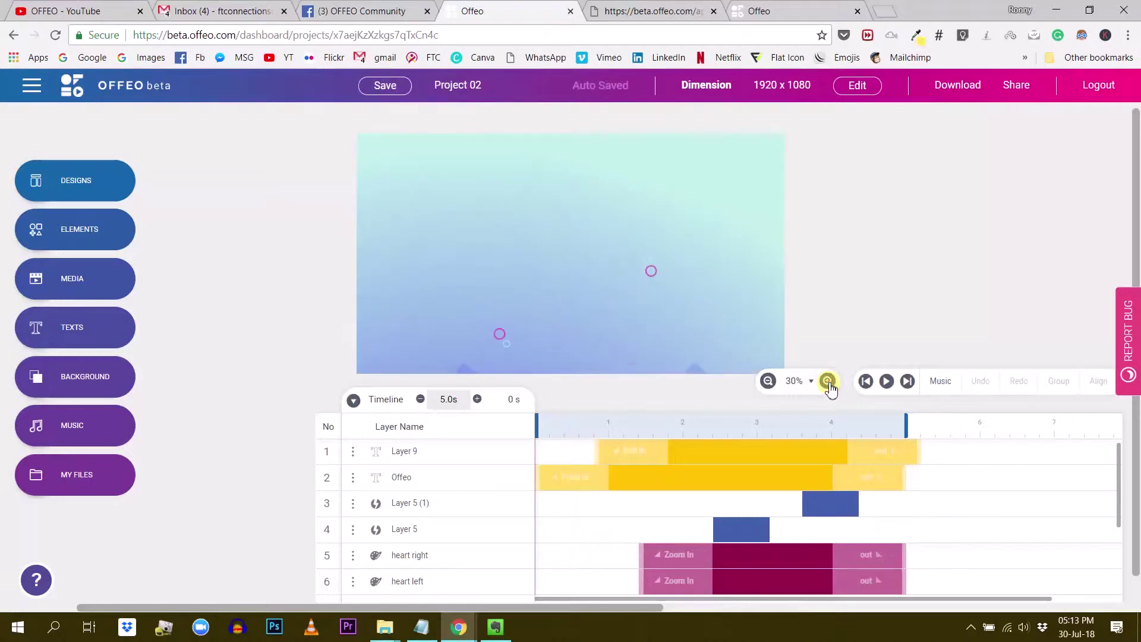
pyautogui.click(353, 400)
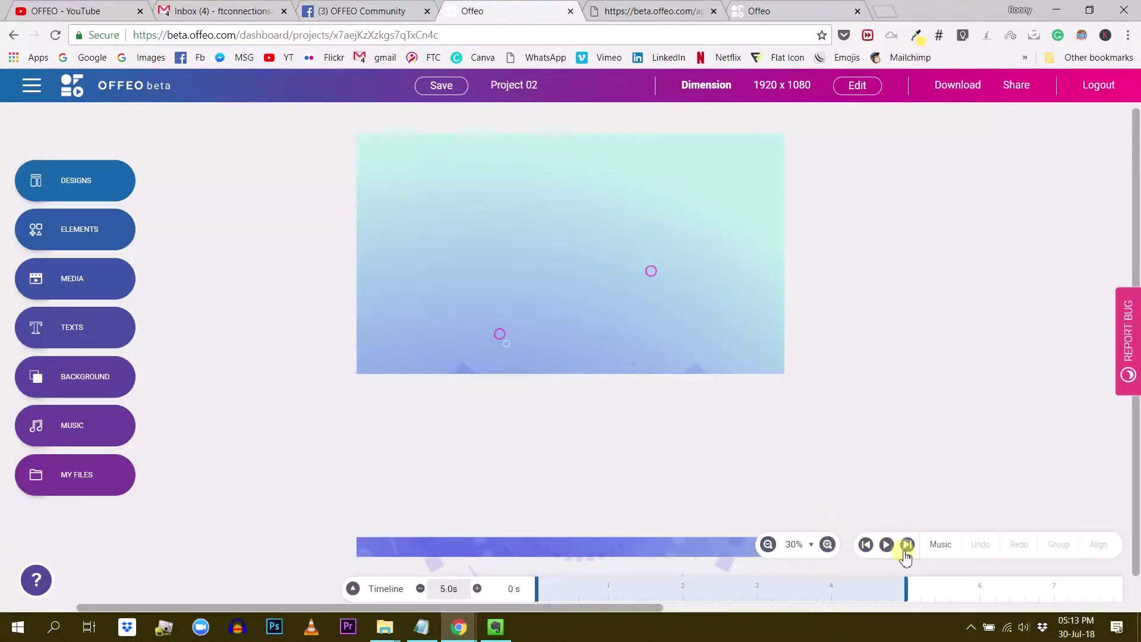
pyautogui.click(828, 544)
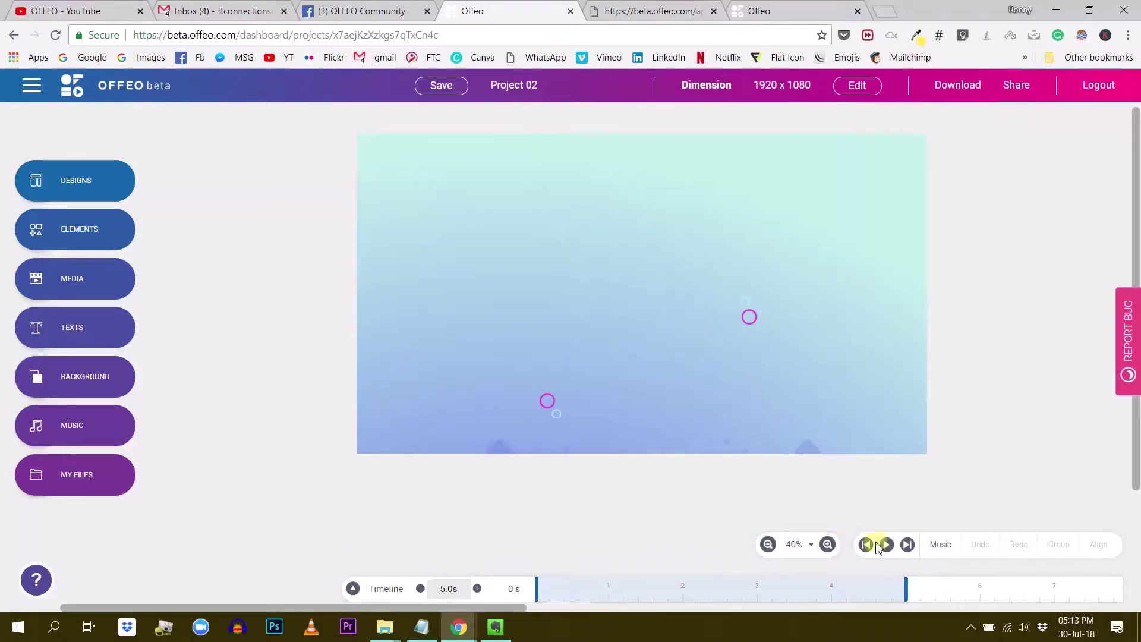
pyautogui.click(886, 545)
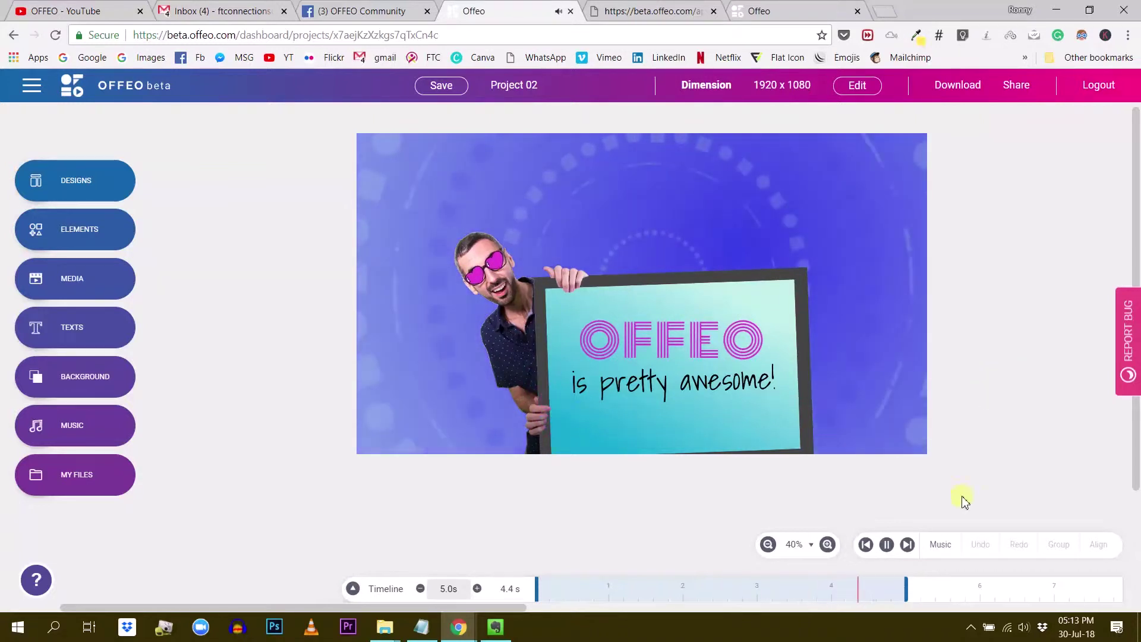
pyautogui.click(886, 545)
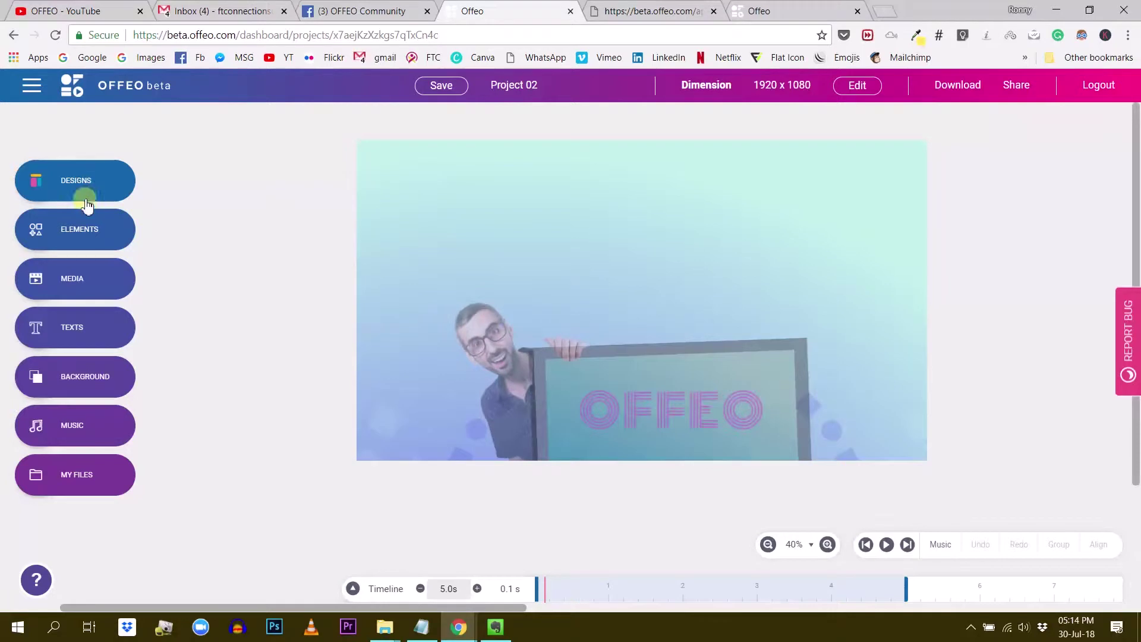
pyautogui.click(77, 176)
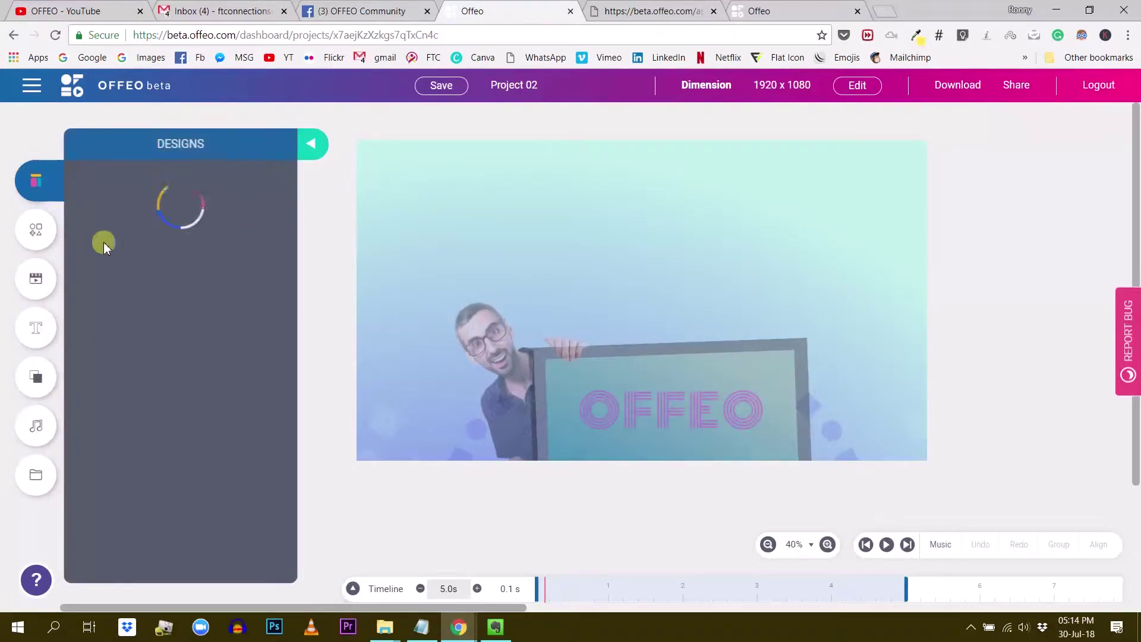
pyautogui.scroll(-4, 207, 290)
pyautogui.scroll(4, 207, 297)
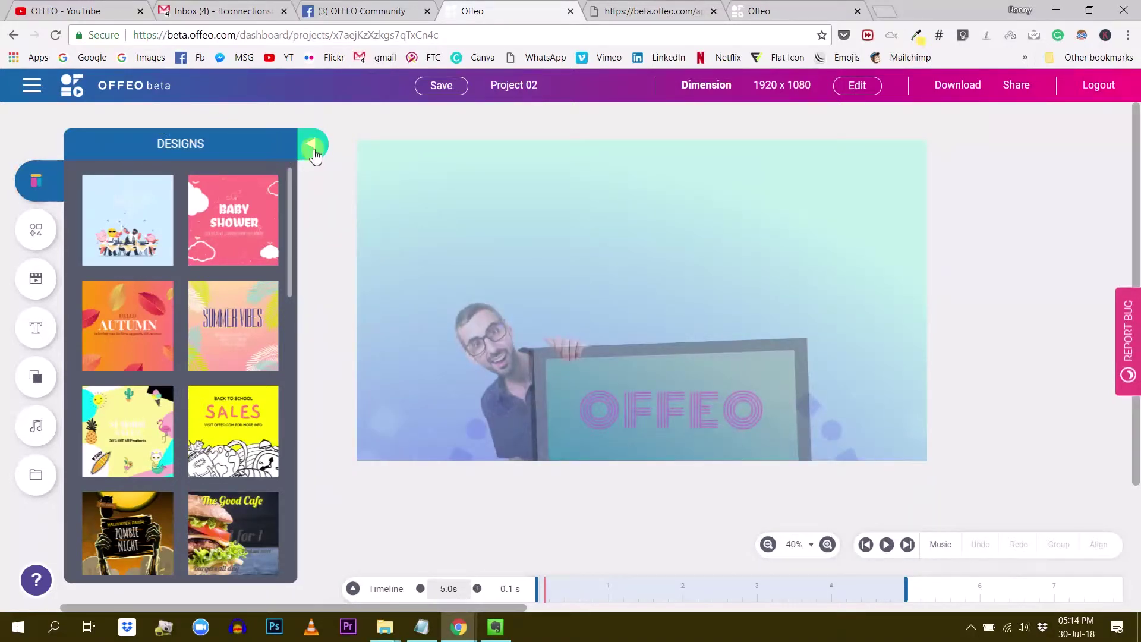
pyautogui.click(314, 148)
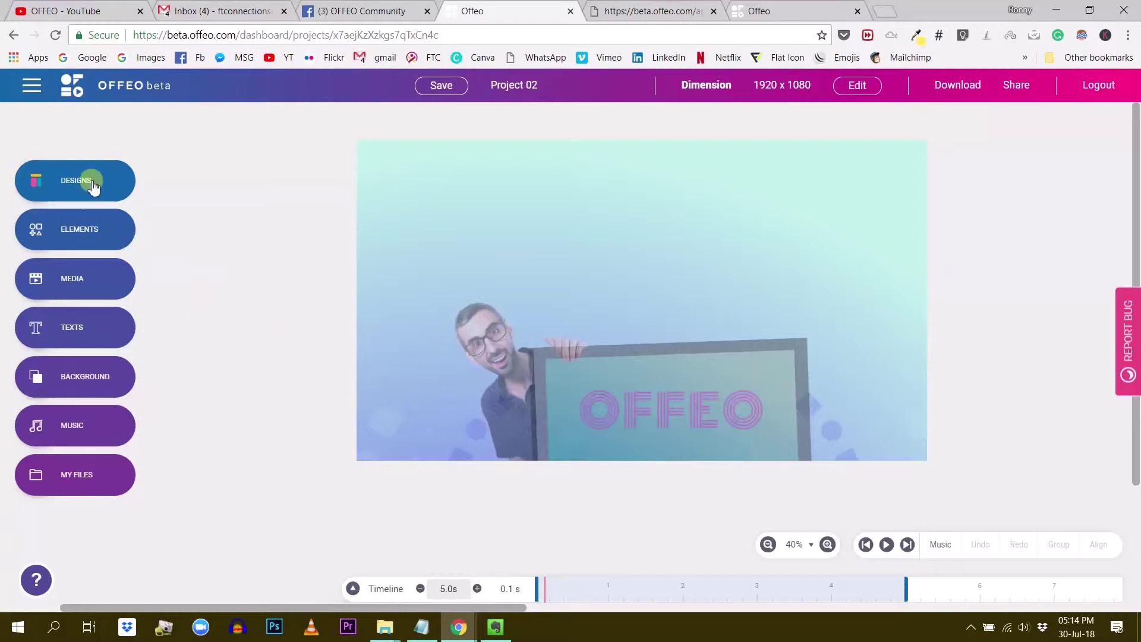
# Drop an uploaded photo from MY FILES onto the canvas and briefly play the preview
pyautogui.click(89, 480)
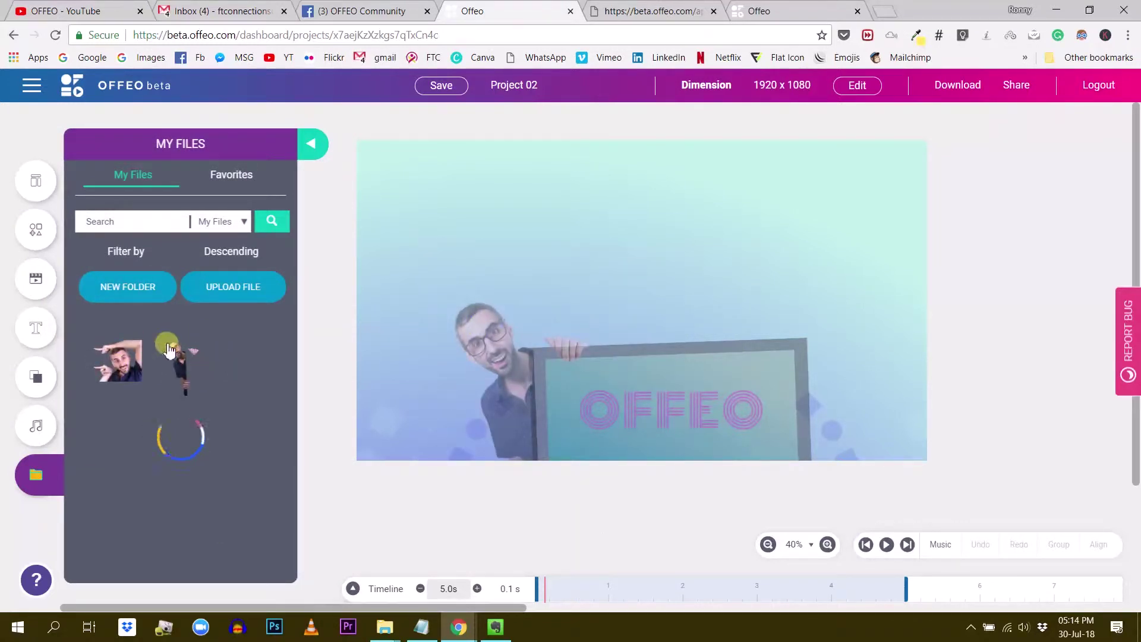
pyautogui.moveTo(181, 360); pyautogui.dragTo(779, 351)
pyautogui.scroll(-1, 781, 354)
pyautogui.click(886, 545)
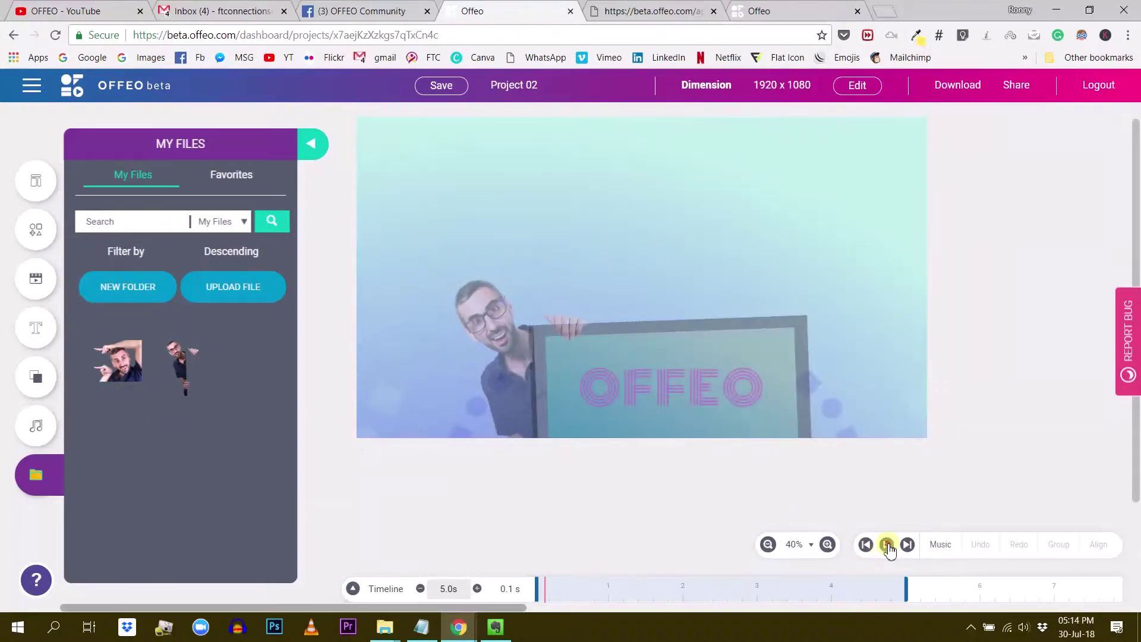
pyautogui.click(558, 319)
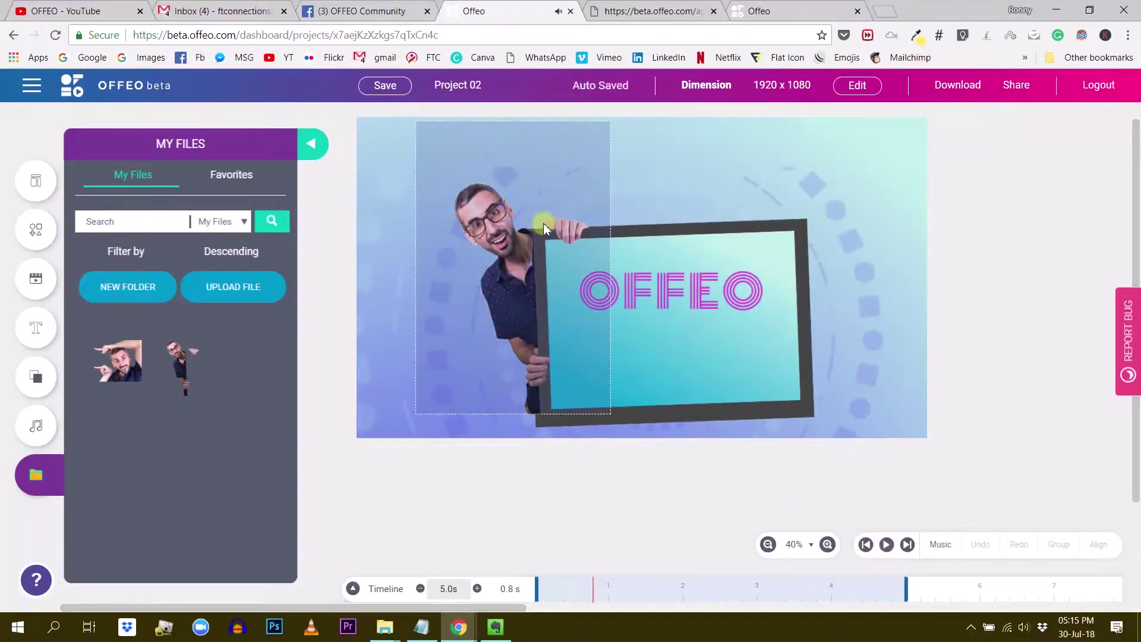
# Select the board, expand the timeline, and start renaming the 'shapes' layer
pyautogui.click(799, 318)
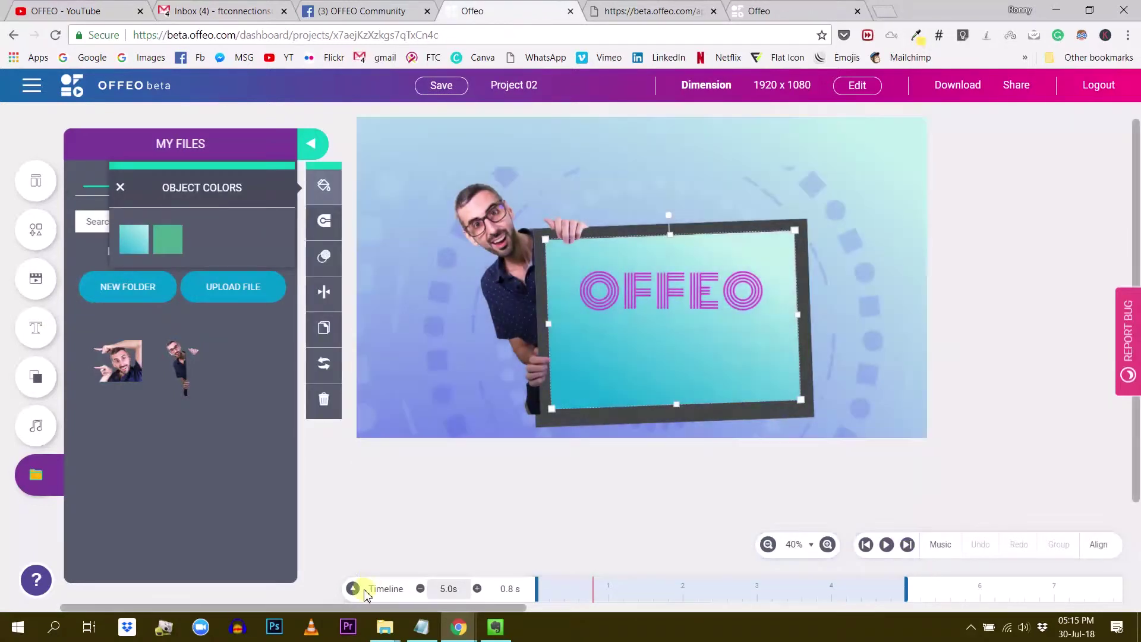
pyautogui.click(353, 589)
pyautogui.scroll(-2, 810, 486)
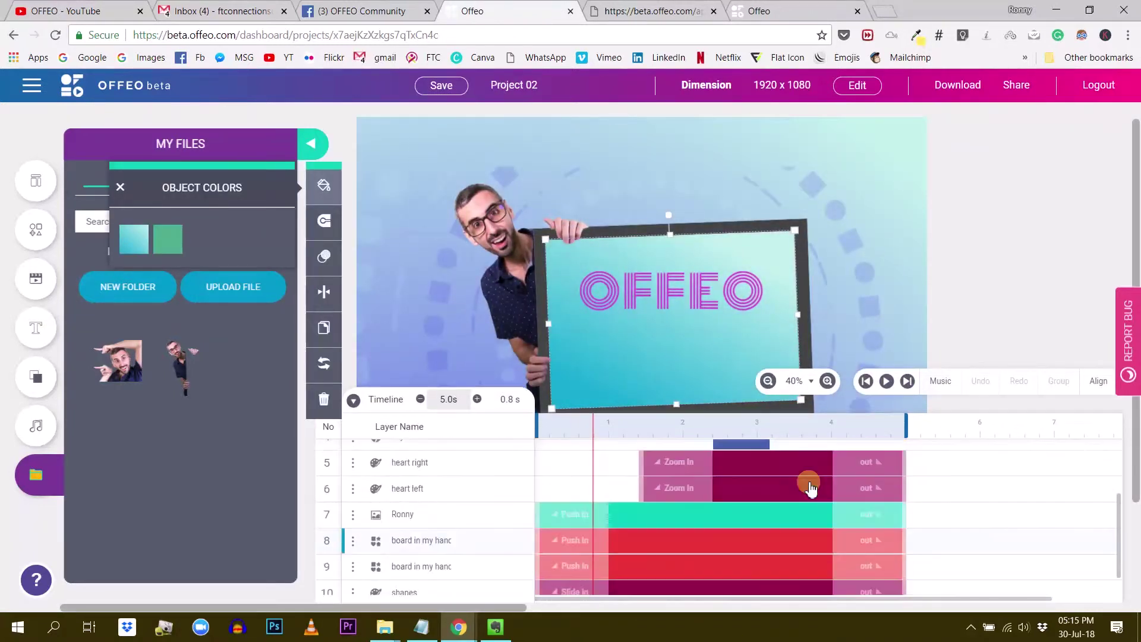
pyautogui.scroll(-1, 810, 486)
pyautogui.click(405, 555)
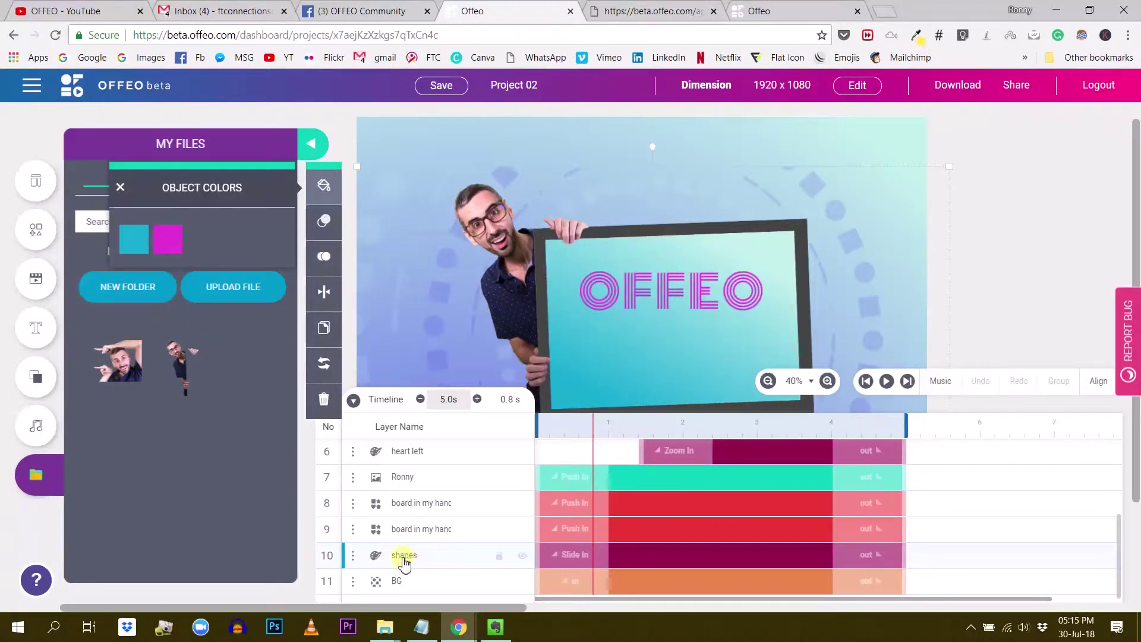
pyautogui.scroll(1, 410, 556)
pyautogui.scroll(-1, 409, 556)
pyautogui.doubleClick(409, 556)
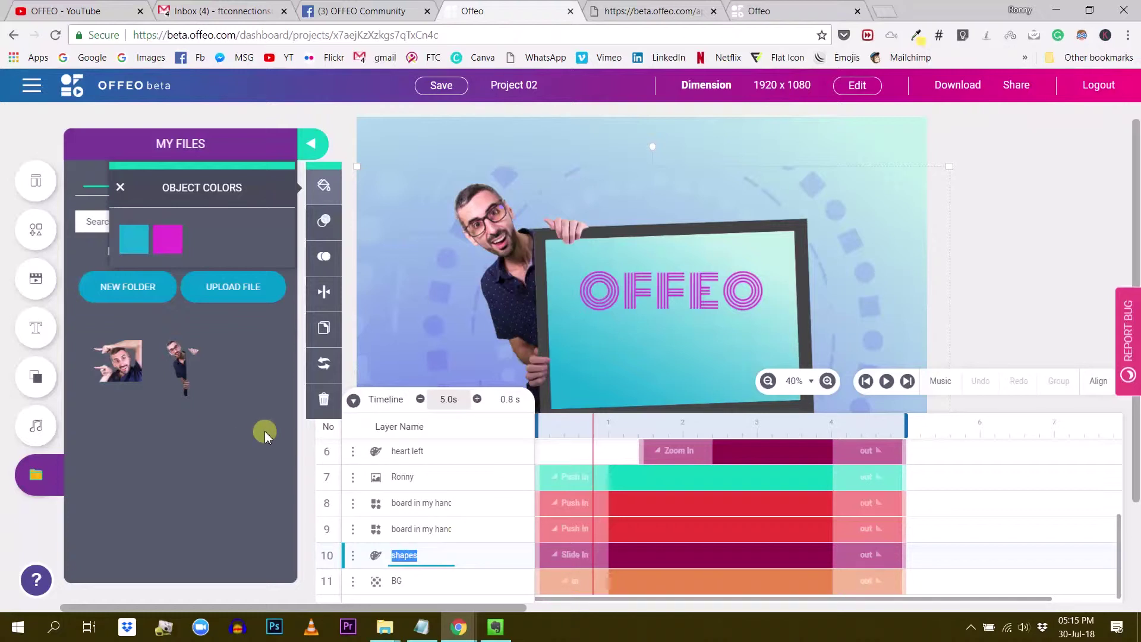
# Leave the 'shapes' name unchanged, collapse and re-expand the timeline, and select the BG layer
pyautogui.click(1051, 478)
pyautogui.click(353, 400)
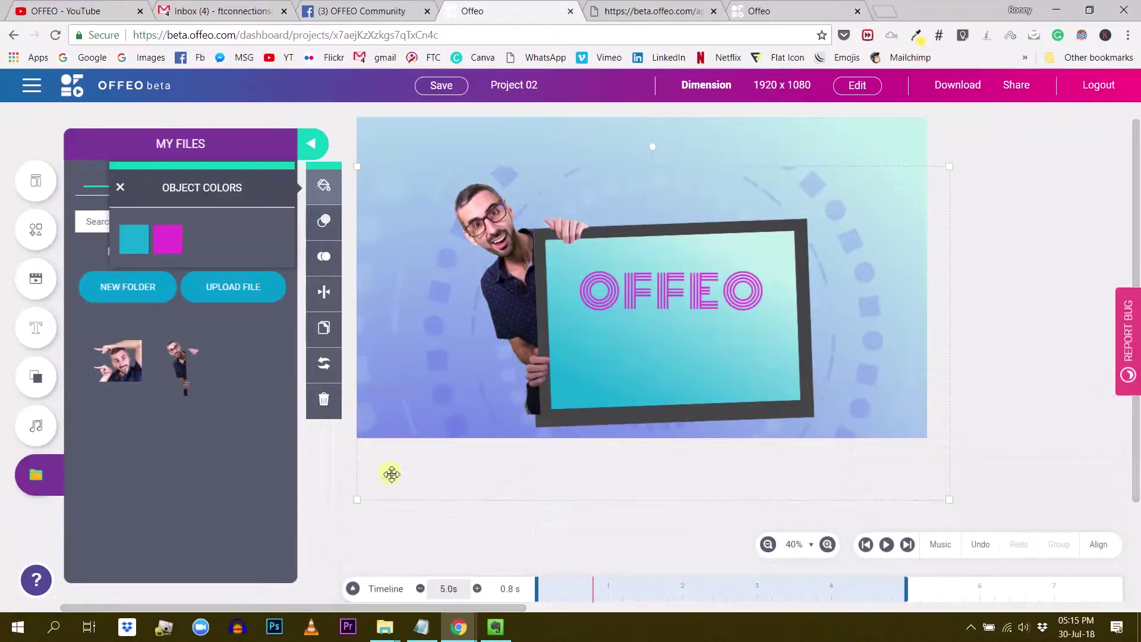
pyautogui.click(355, 589)
pyautogui.click(355, 586)
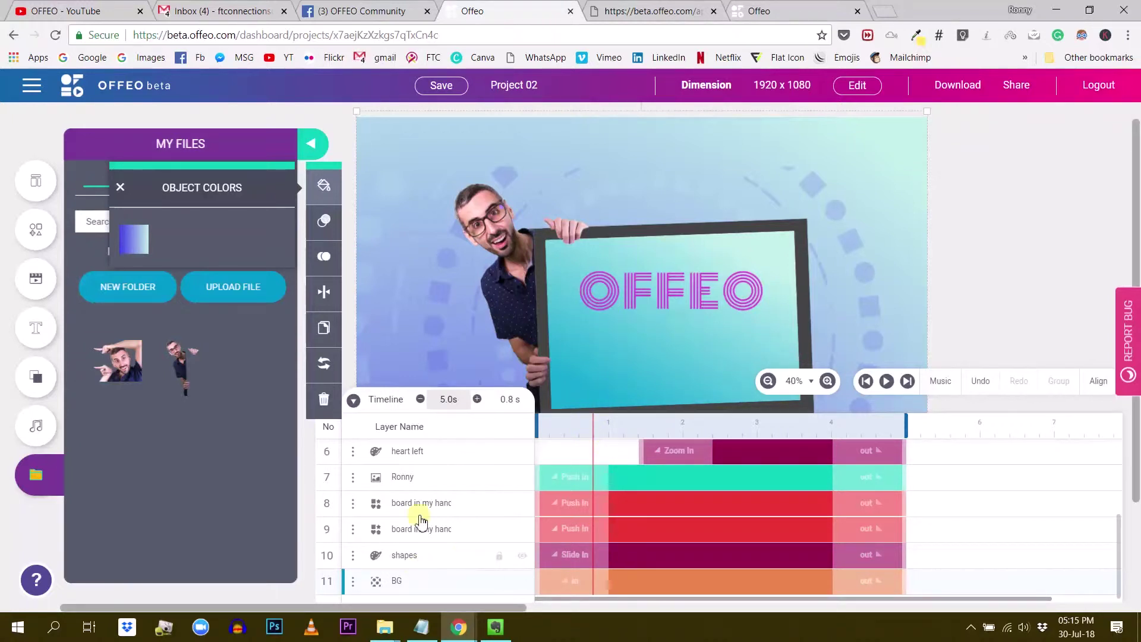
pyautogui.scroll(3, 418, 464)
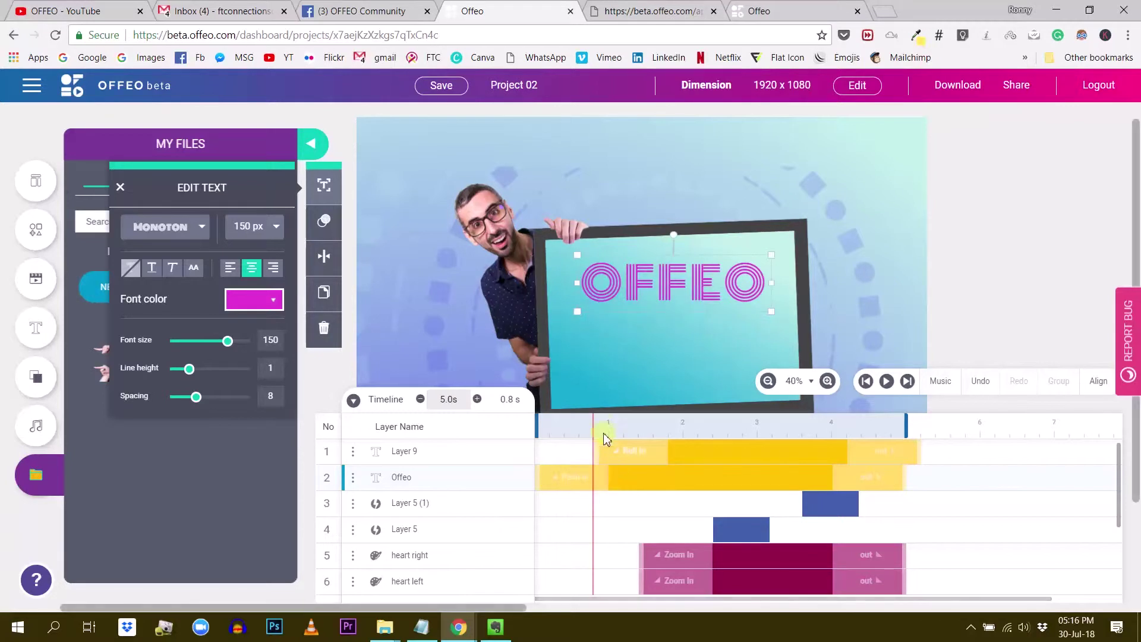
# Move the playhead to 2.2 s and nudge the OFFEO heading slightly on the board
pyautogui.moveTo(598, 427); pyautogui.dragTo(698, 421)
pyautogui.moveTo(666, 307)
pyautogui.mouseDown()
pyautogui.moveTo(794, 306)
pyautogui.moveTo(669, 312)
pyautogui.mouseUp()
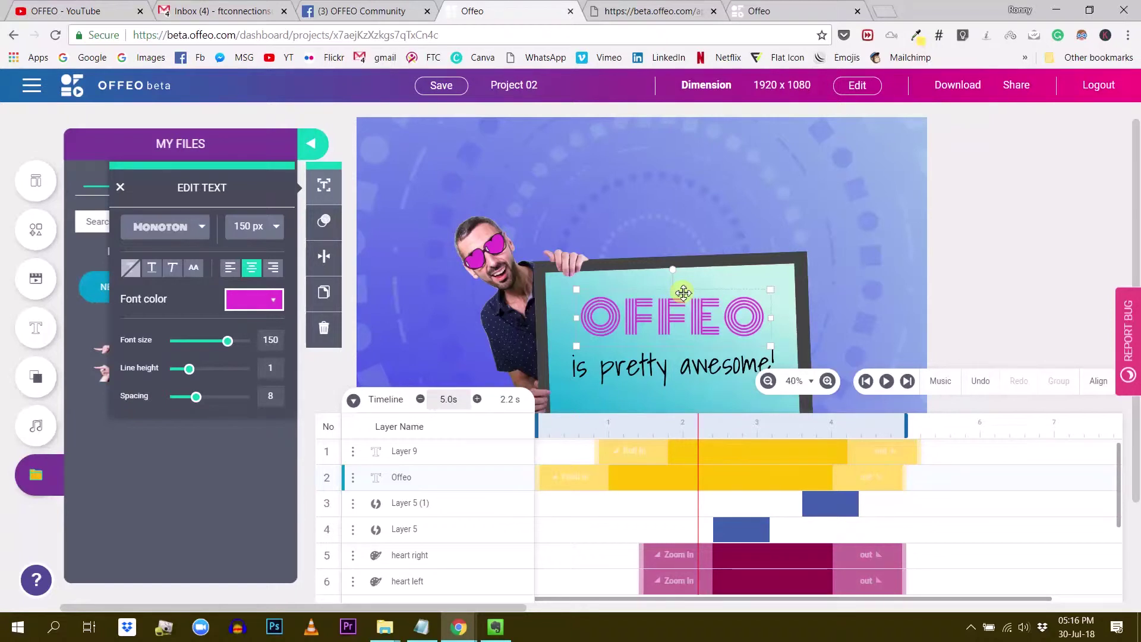
pyautogui.scroll(-2, 695, 288)
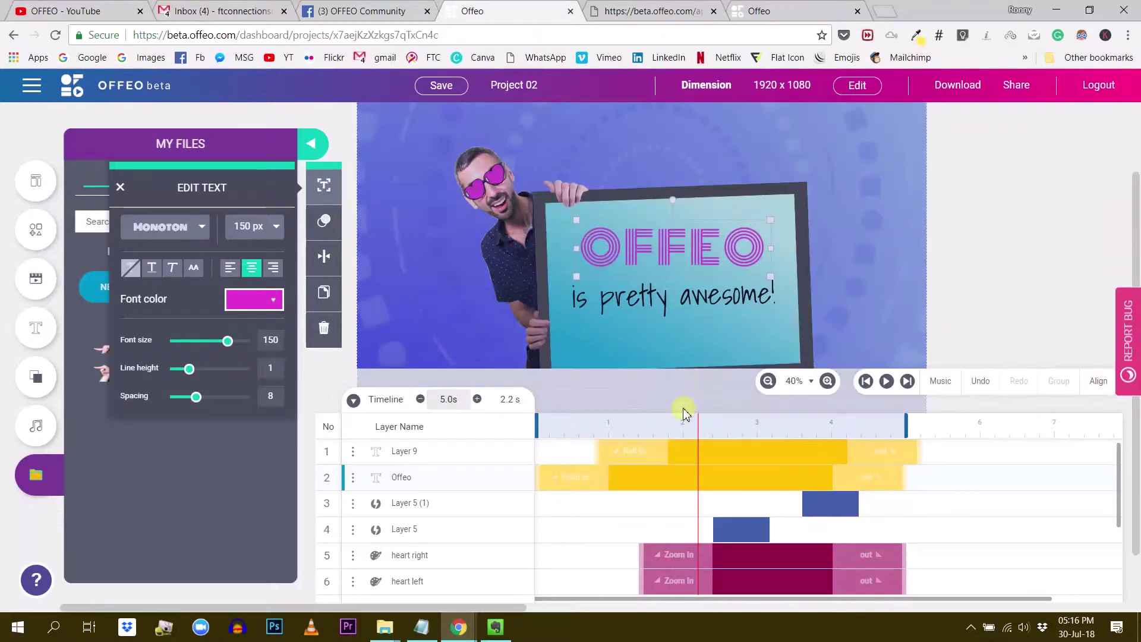
pyautogui.scroll(1, 684, 412)
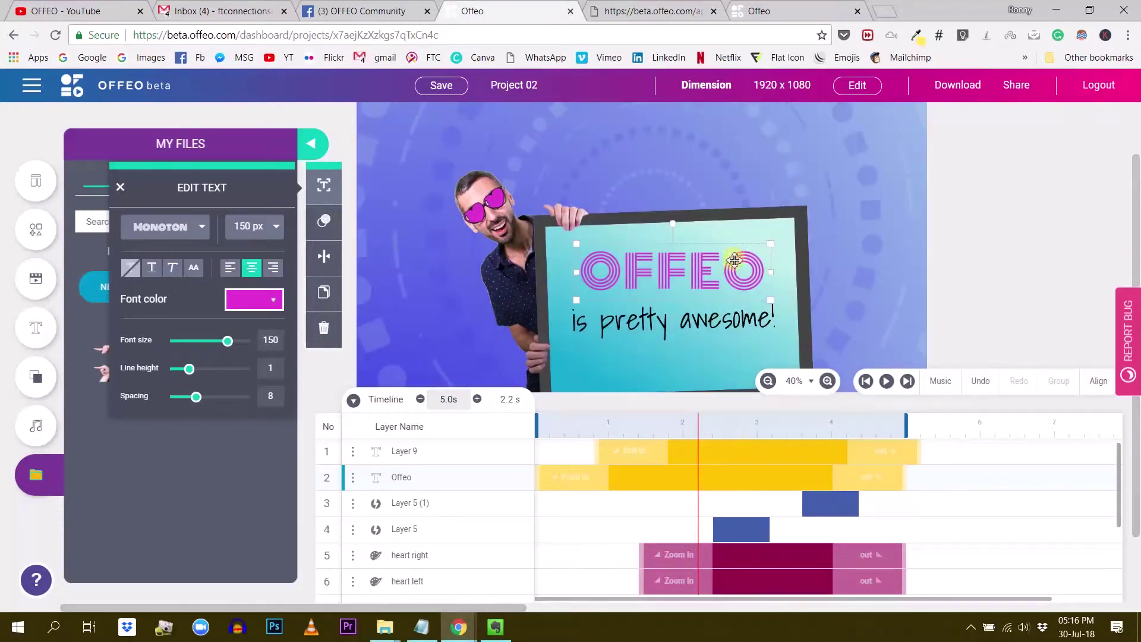
pyautogui.scroll(2, 725, 254)
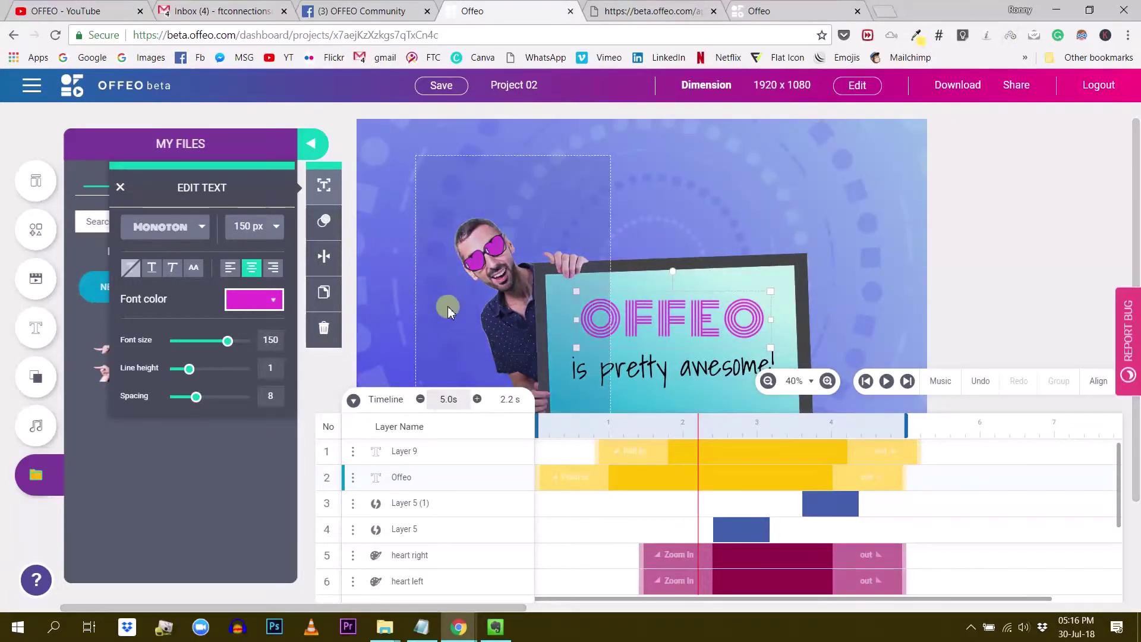
# Open the board's Object Colors, browse PRESET and CUSTOM, then show the 310° GRADIENT settings
pyautogui.click(447, 305)
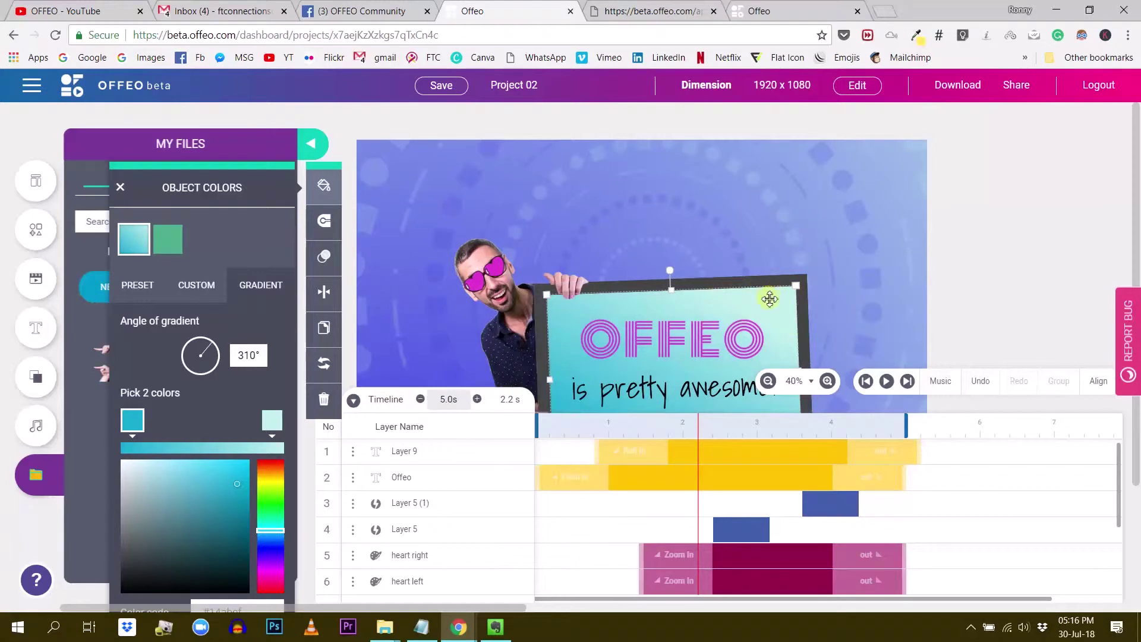
pyautogui.click(144, 287)
pyautogui.click(218, 291)
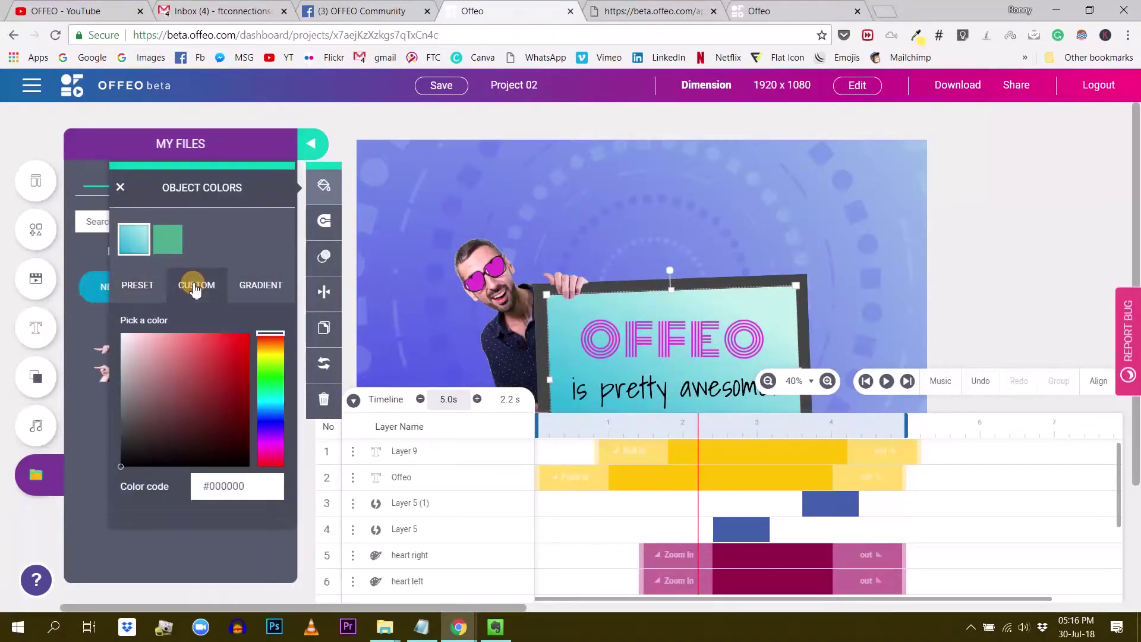
pyautogui.click(255, 286)
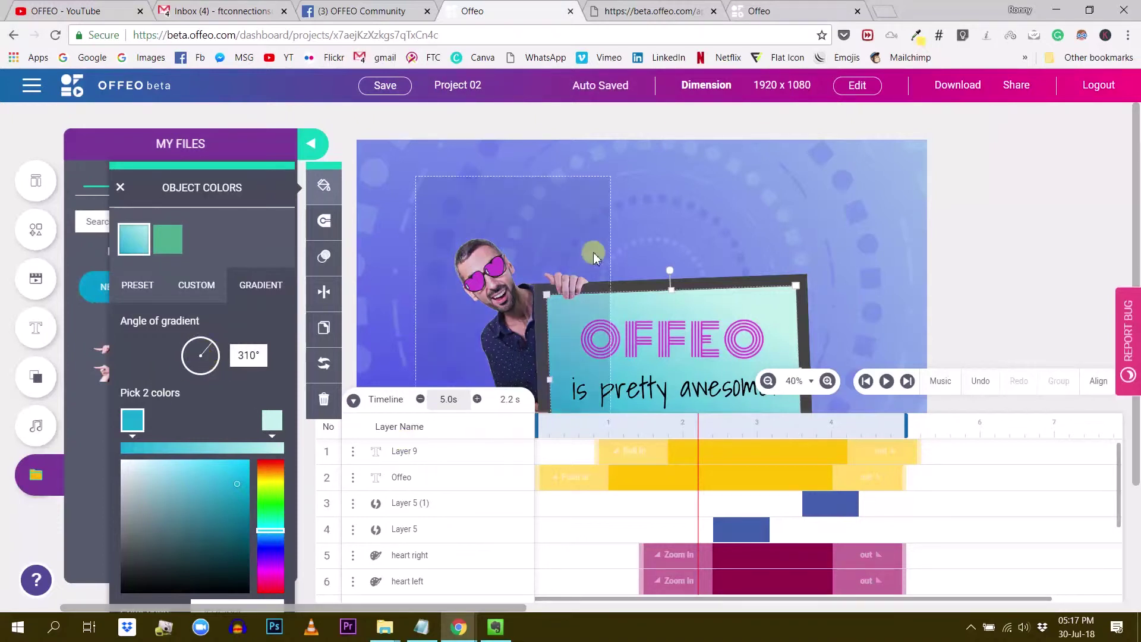
pyautogui.scroll(-1, 594, 268)
pyautogui.scroll(1, 457, 163)
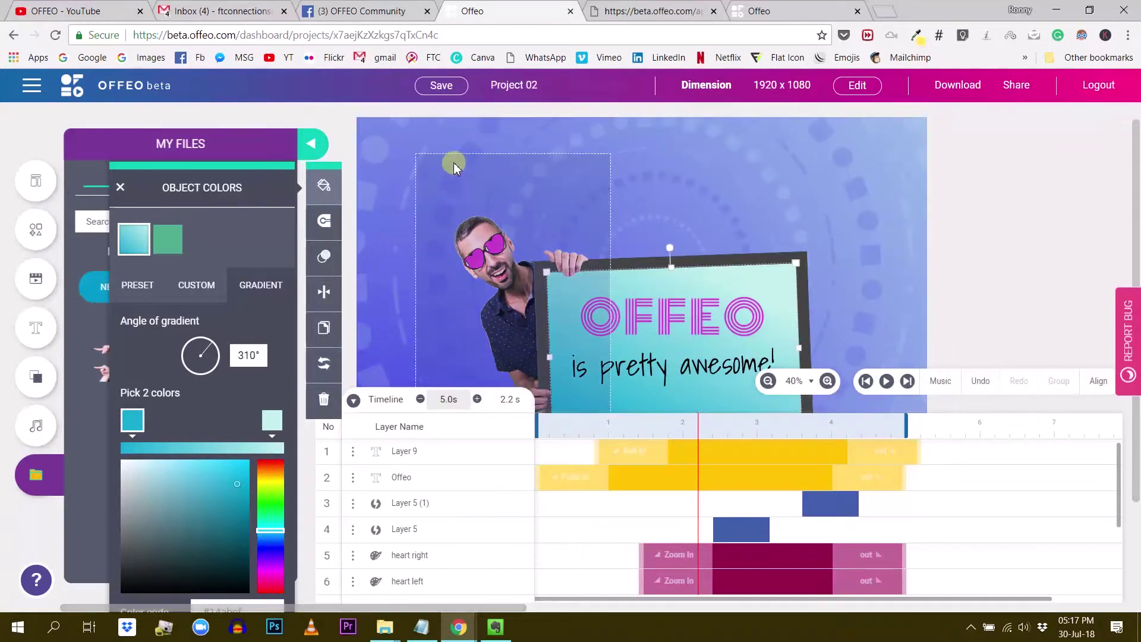
# Deselect the sign so My Files shows again, then collapse and re-expand the Timeline
pyautogui.click(829, 174)
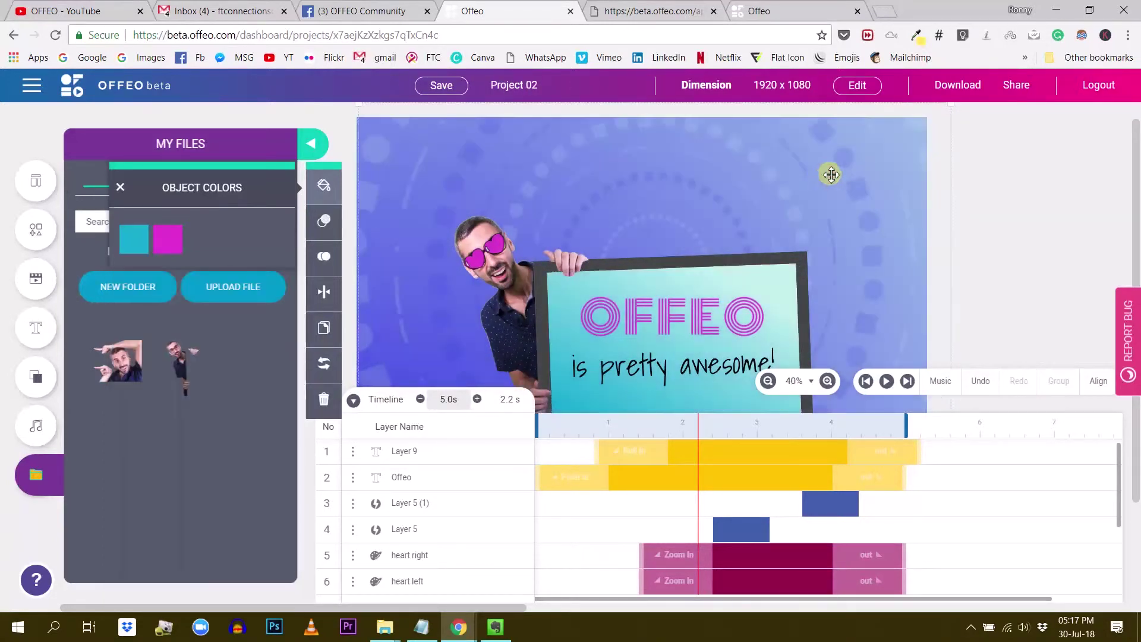
pyautogui.scroll(-1, 1082, 202)
pyautogui.scroll(-3, 916, 319)
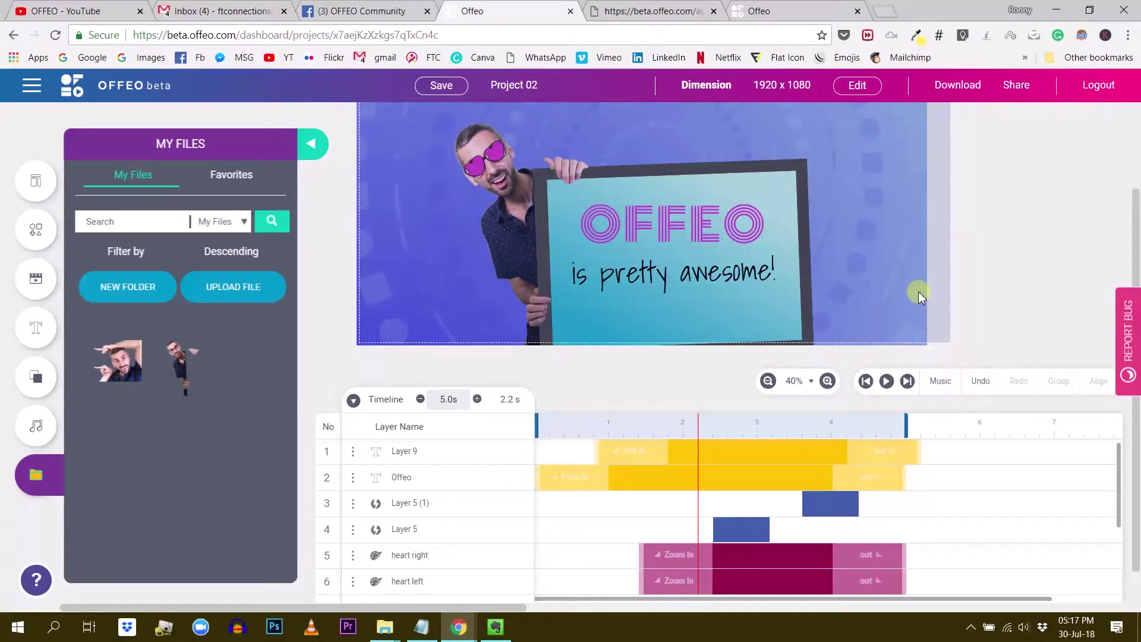
pyautogui.scroll(1, 840, 311)
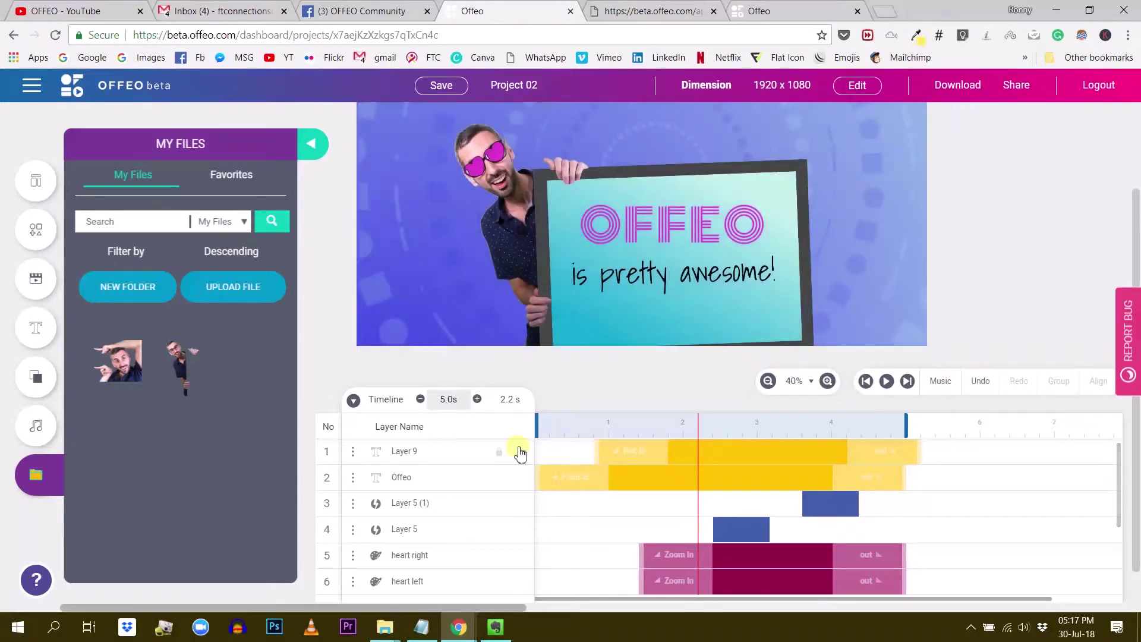
pyautogui.click(355, 400)
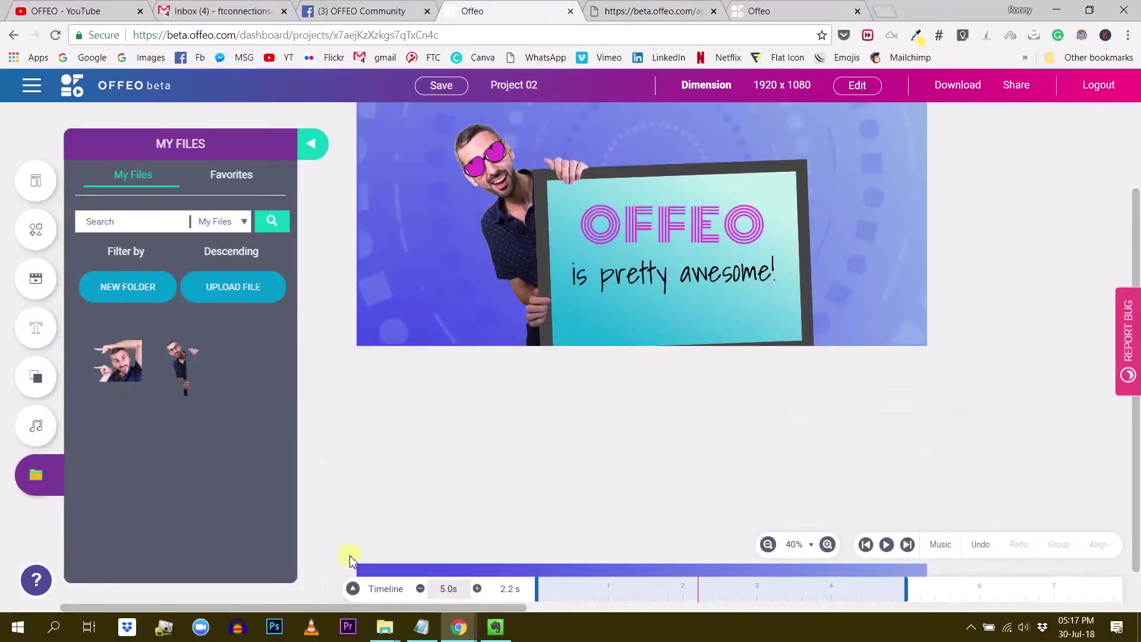
pyautogui.click(353, 592)
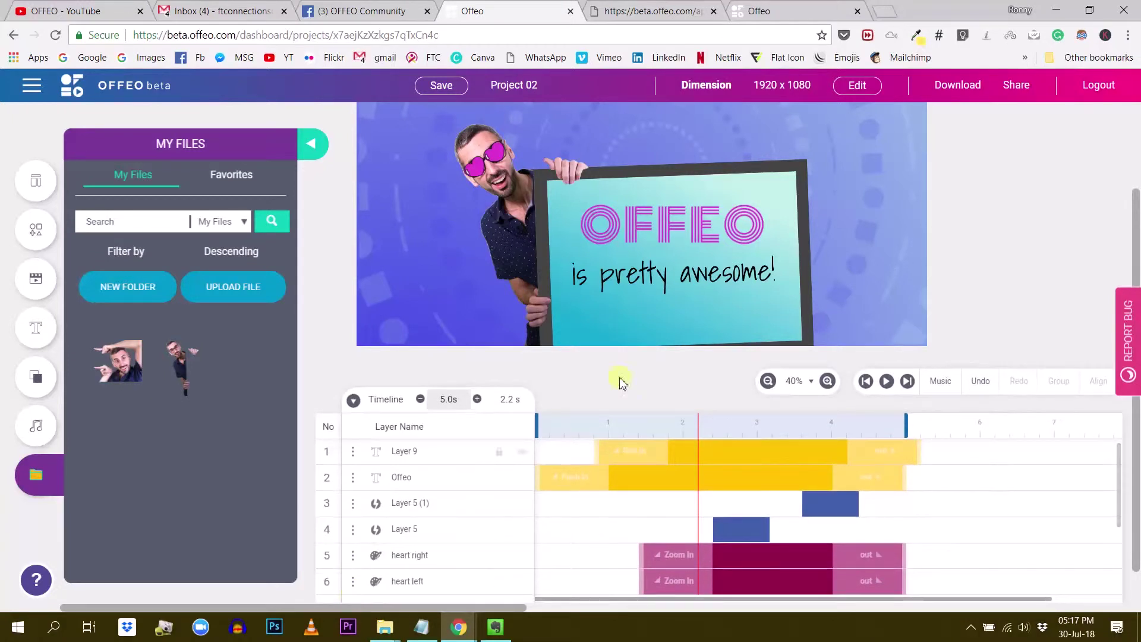
# Zoom the canvas preview out to 30% so it fits above the timeline
pyautogui.scroll(2, 1042, 248)
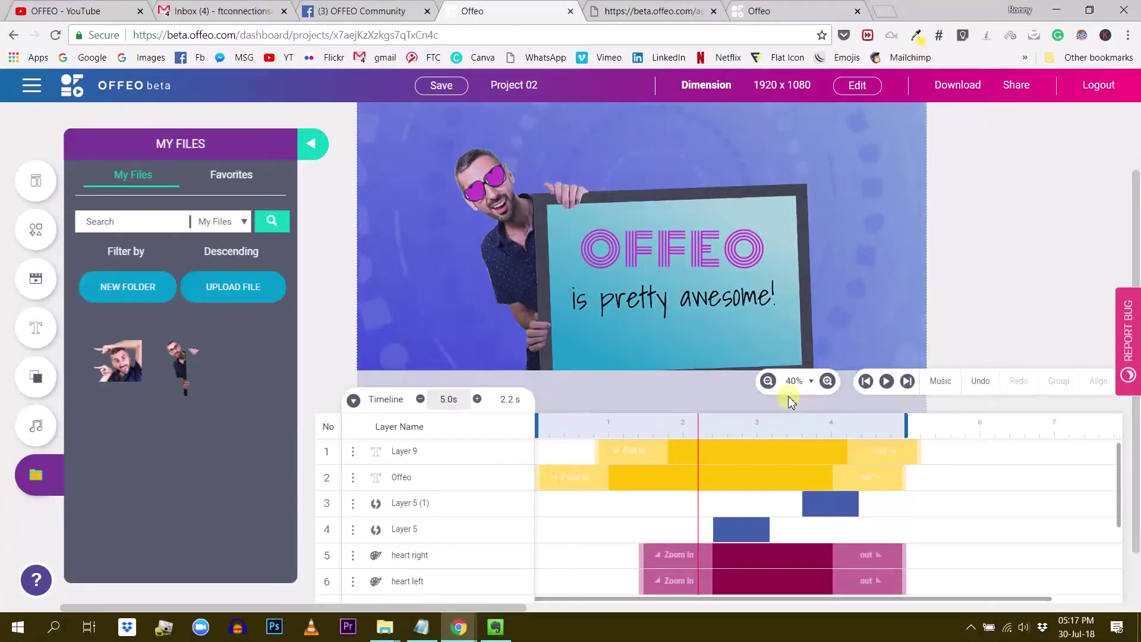
pyautogui.scroll(2, 866, 288)
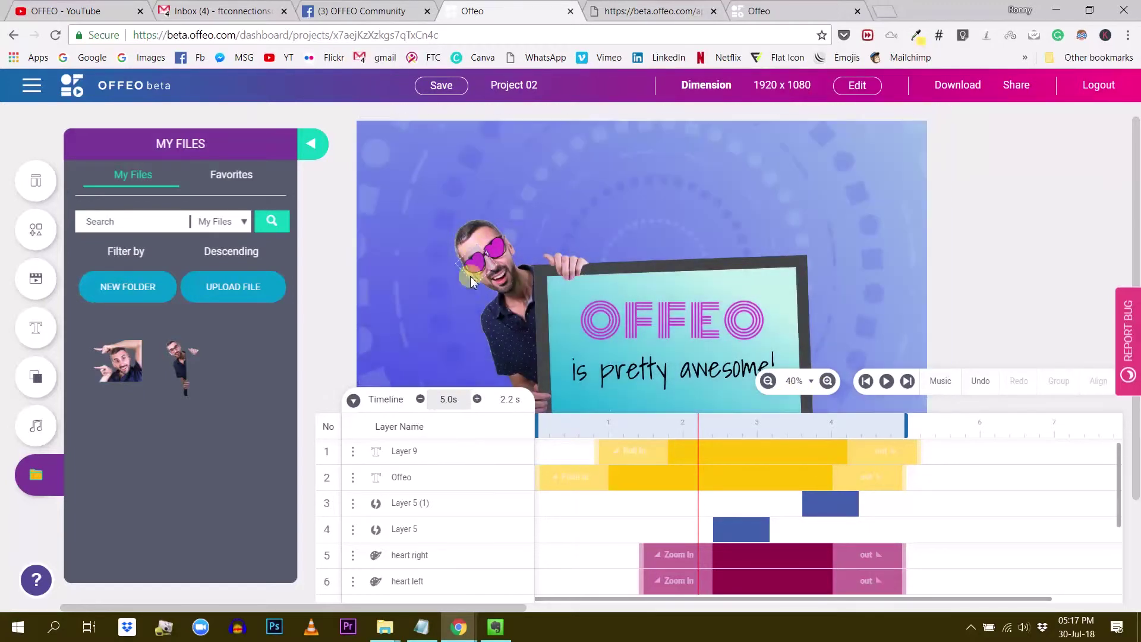
pyautogui.click(768, 381)
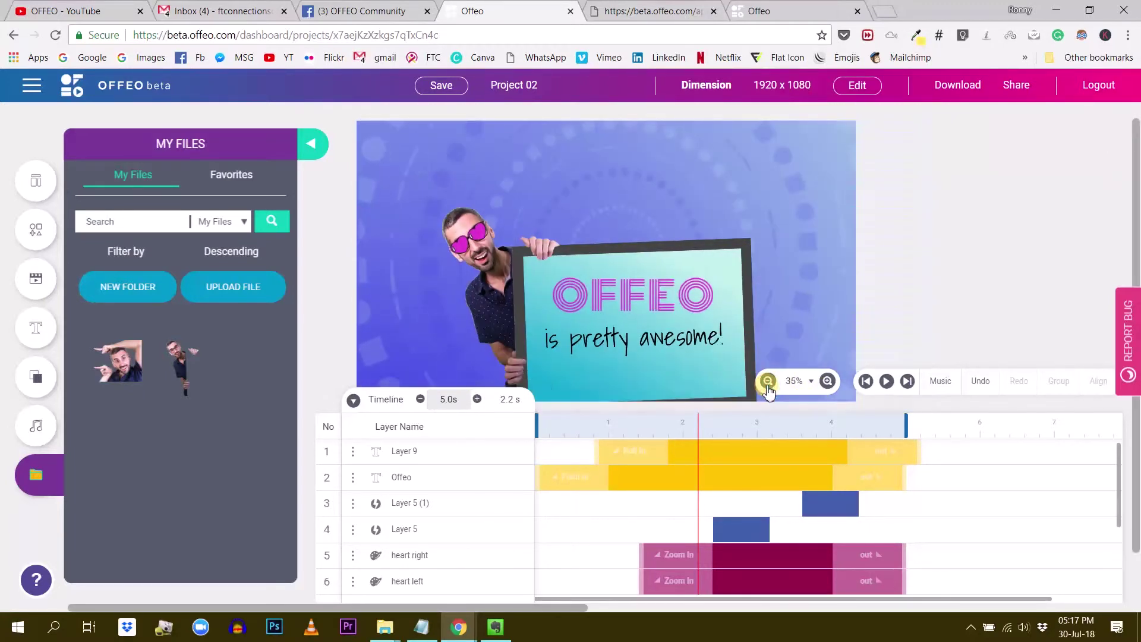
pyautogui.click(768, 381)
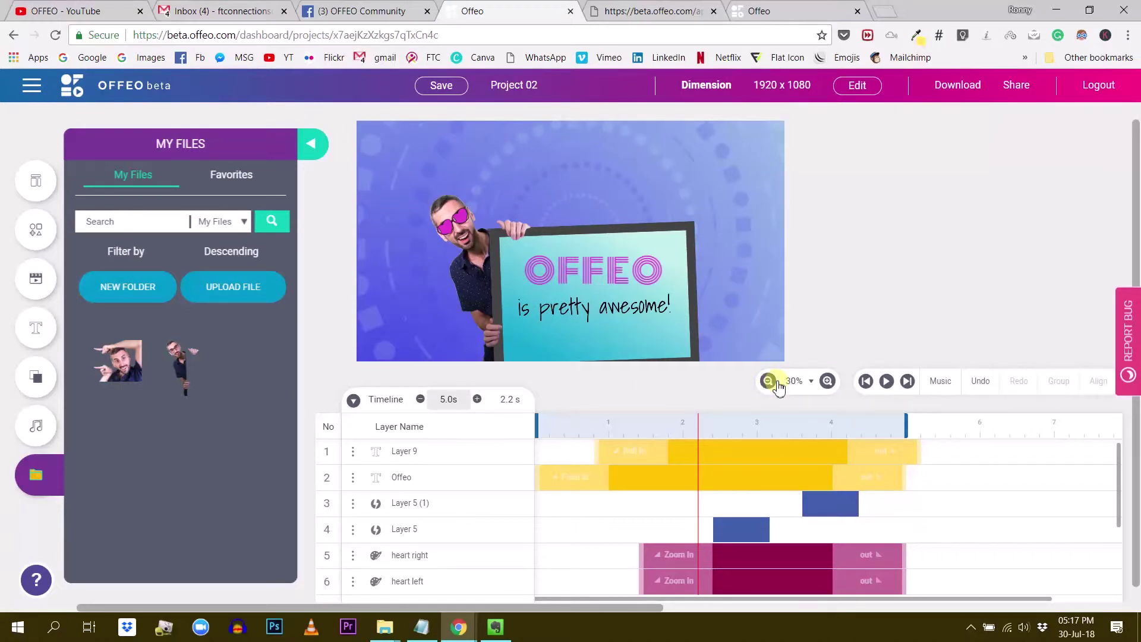
# Select the scene background and the man's photo in turn to inspect them, ending deselected
pyautogui.scroll(-2, 682, 466)
pyautogui.scroll(2, 497, 509)
pyautogui.click(703, 276)
pyautogui.click(470, 249)
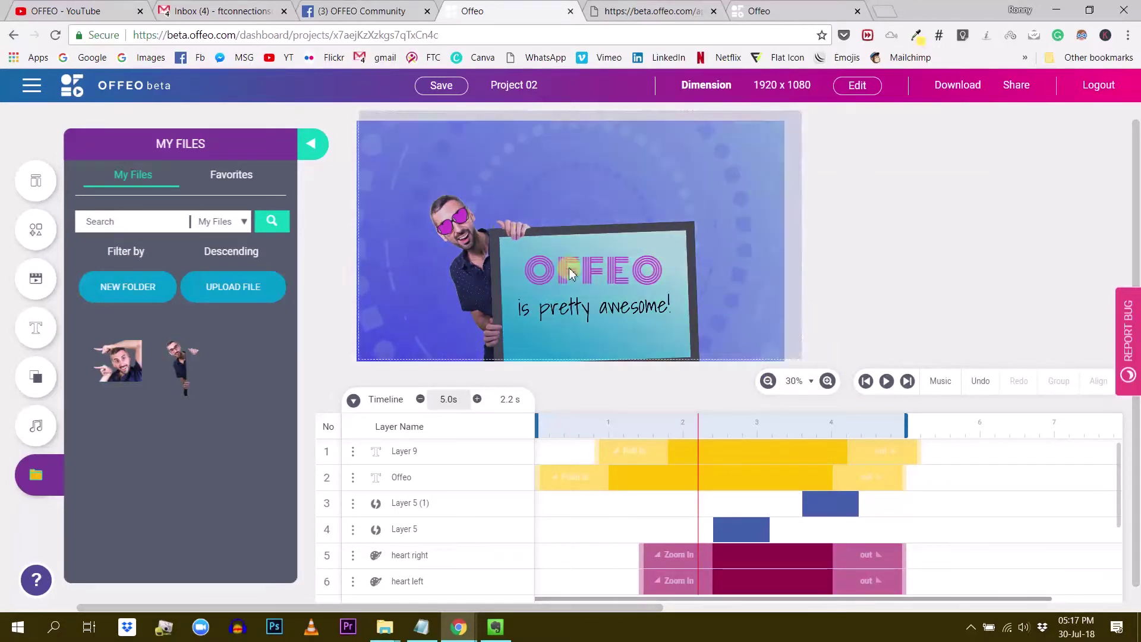
pyautogui.click(772, 321)
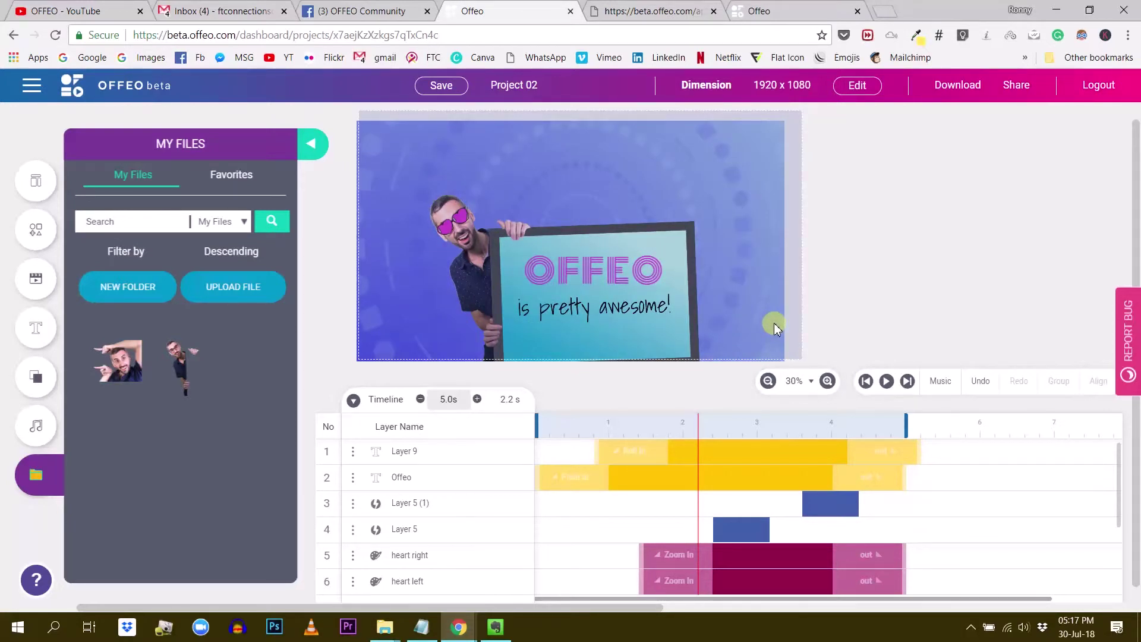
pyautogui.click(1047, 356)
pyautogui.click(720, 336)
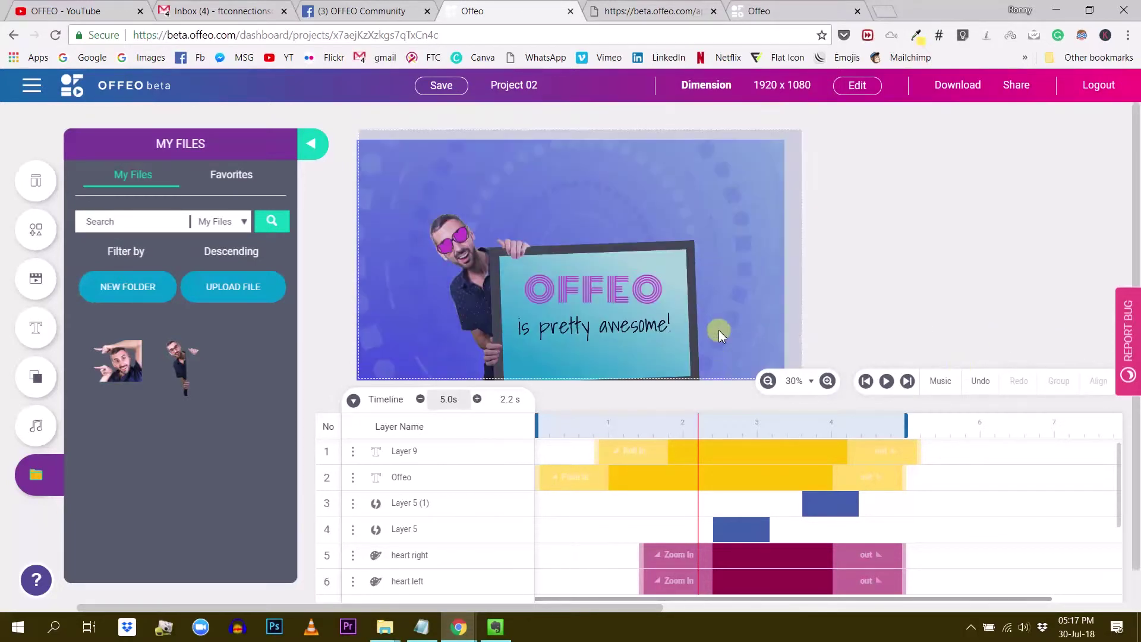
pyautogui.click(905, 276)
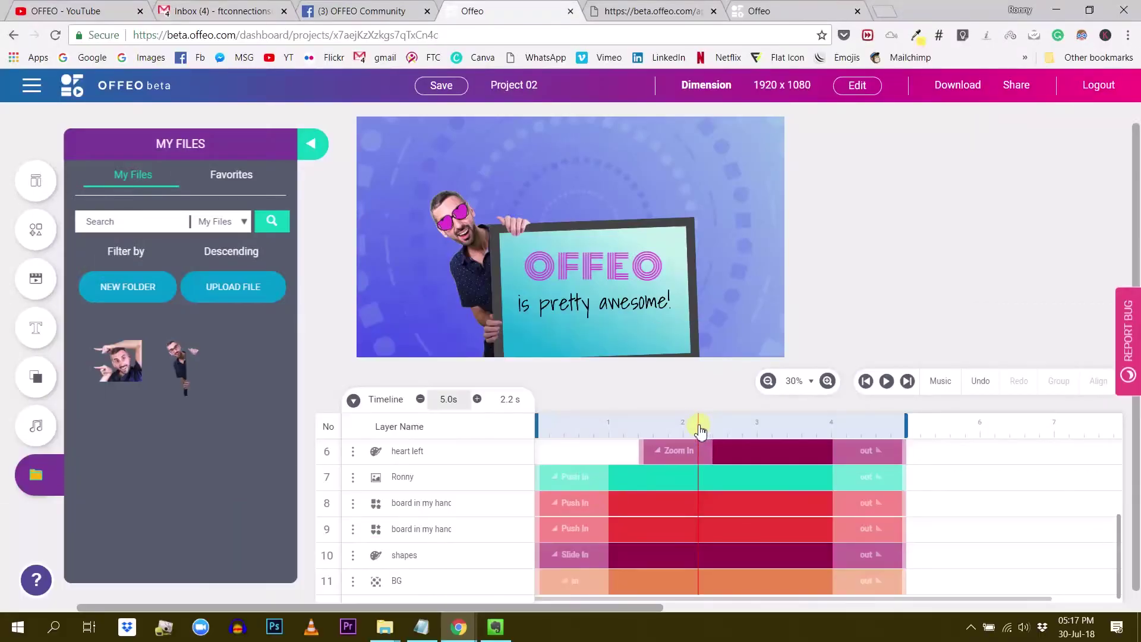
# Set the Ronny layer's Push In entrance direction to From the Bottom
pyautogui.moveTo(700, 429); pyautogui.dragTo(573, 482)
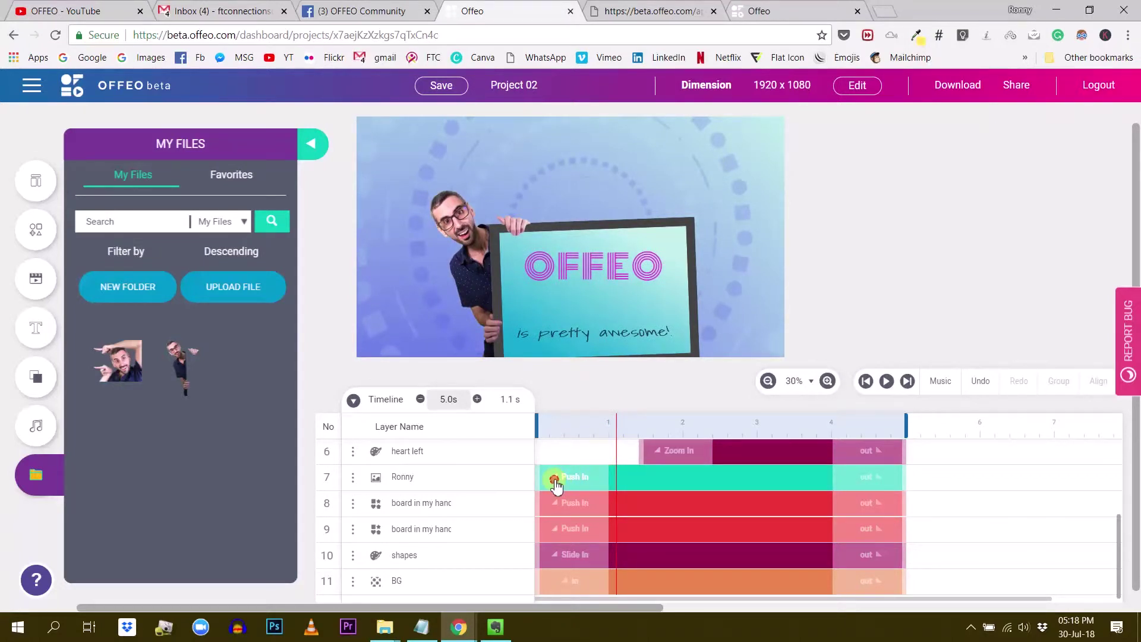
pyautogui.click(554, 481)
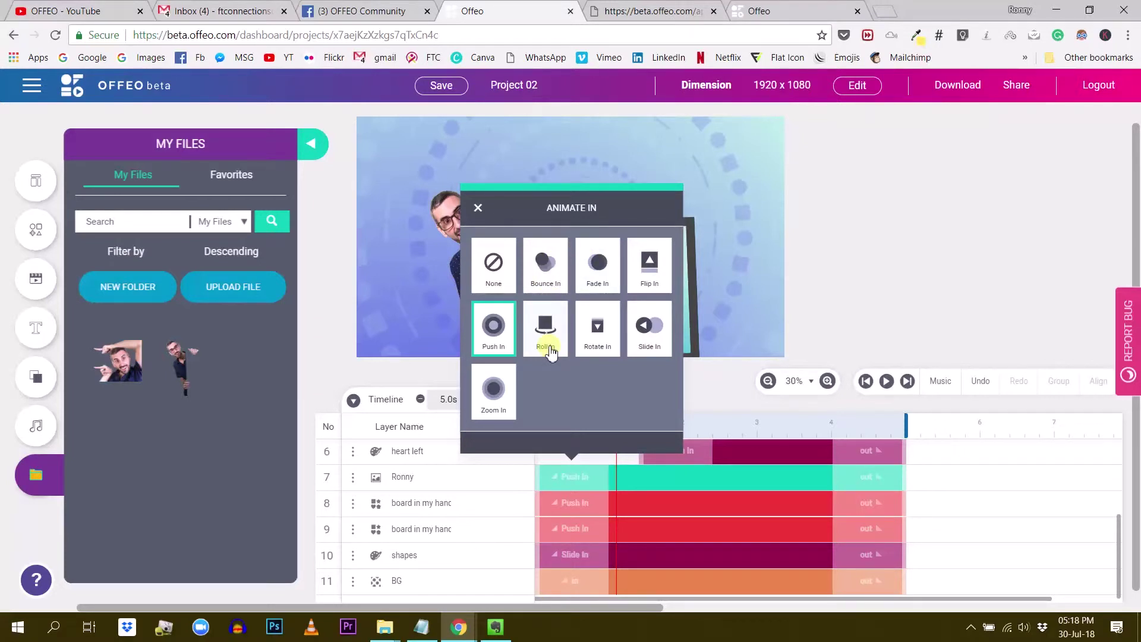
pyautogui.click(501, 343)
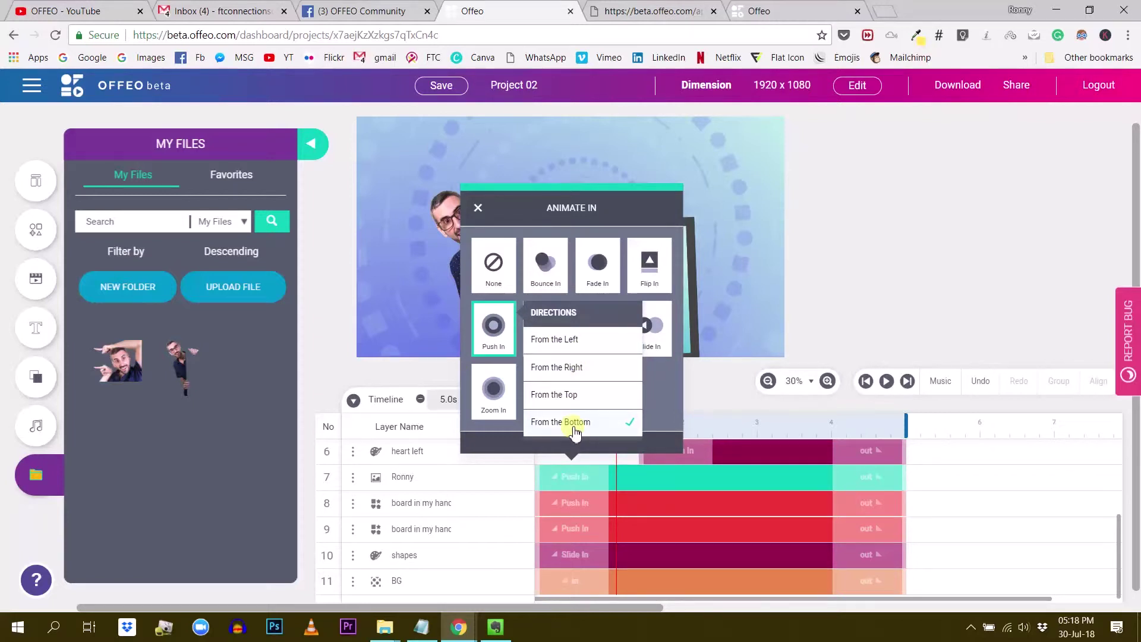
pyautogui.click(479, 209)
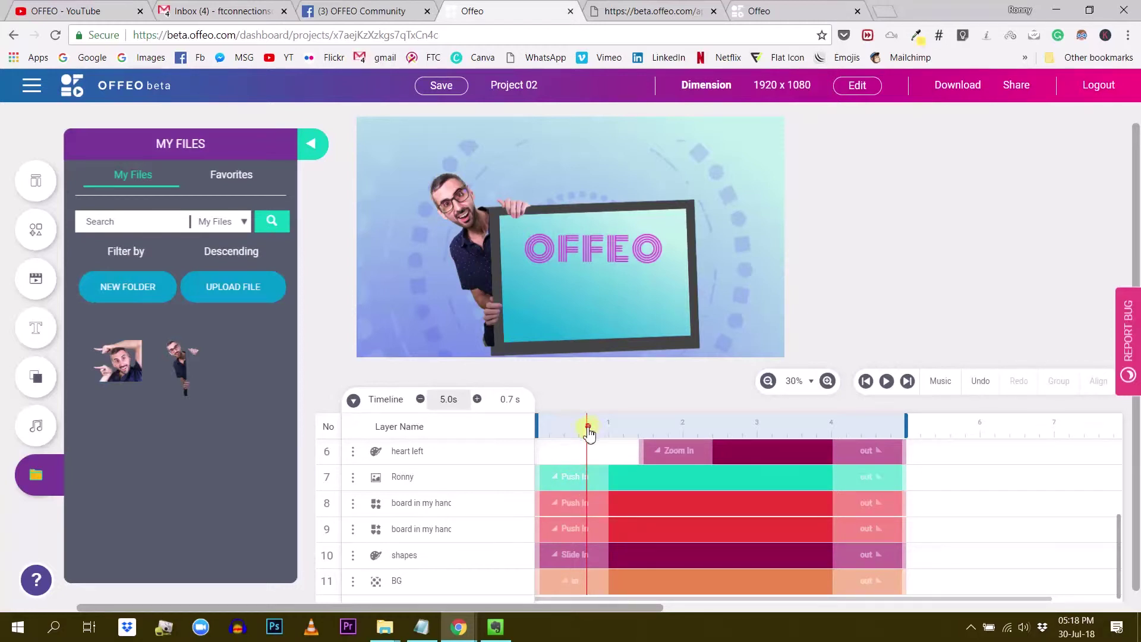
# Scrub the playhead back to the start and play the preview, pausing at 4.5 s
pyautogui.moveTo(580, 438); pyautogui.dragTo(500, 469)
pyautogui.press('space')
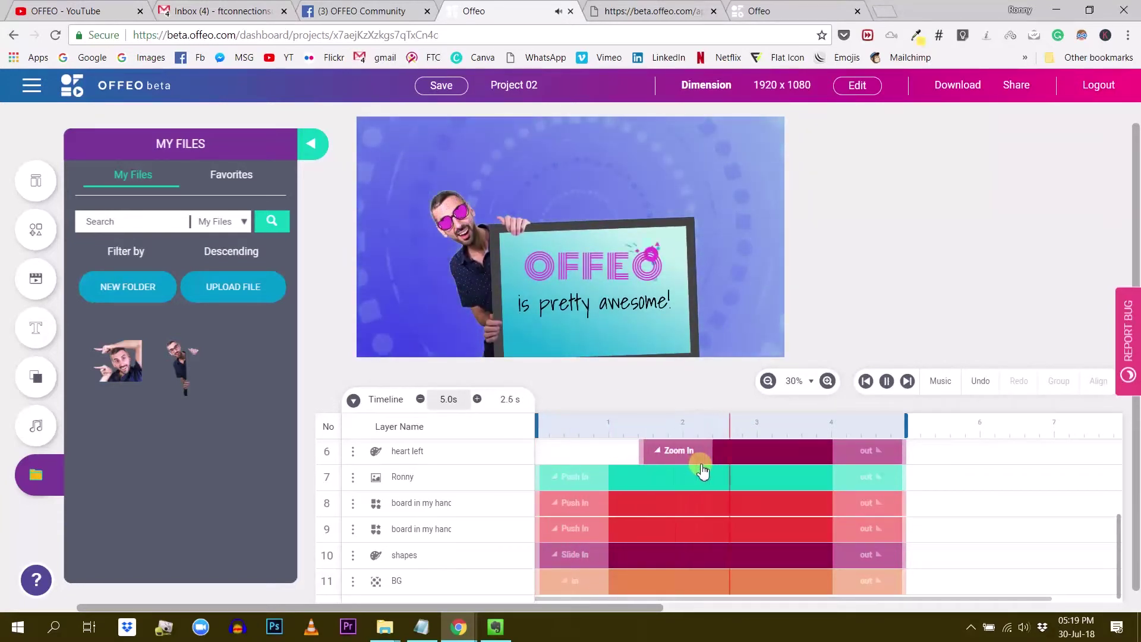
pyautogui.press('space')
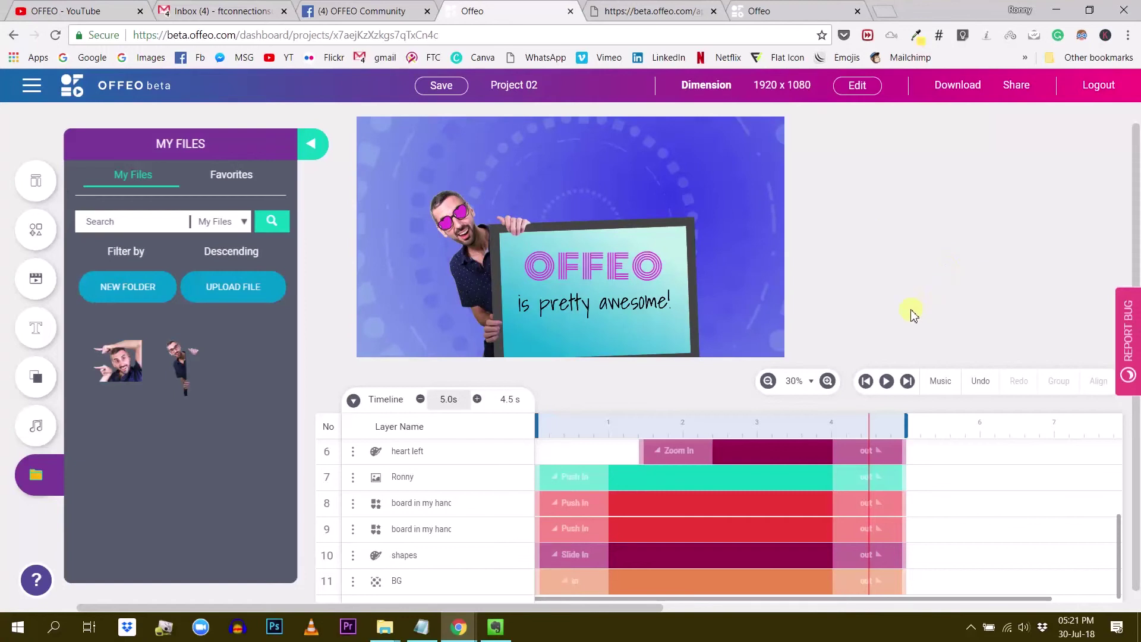
pyautogui.scroll(-1, 473, 308)
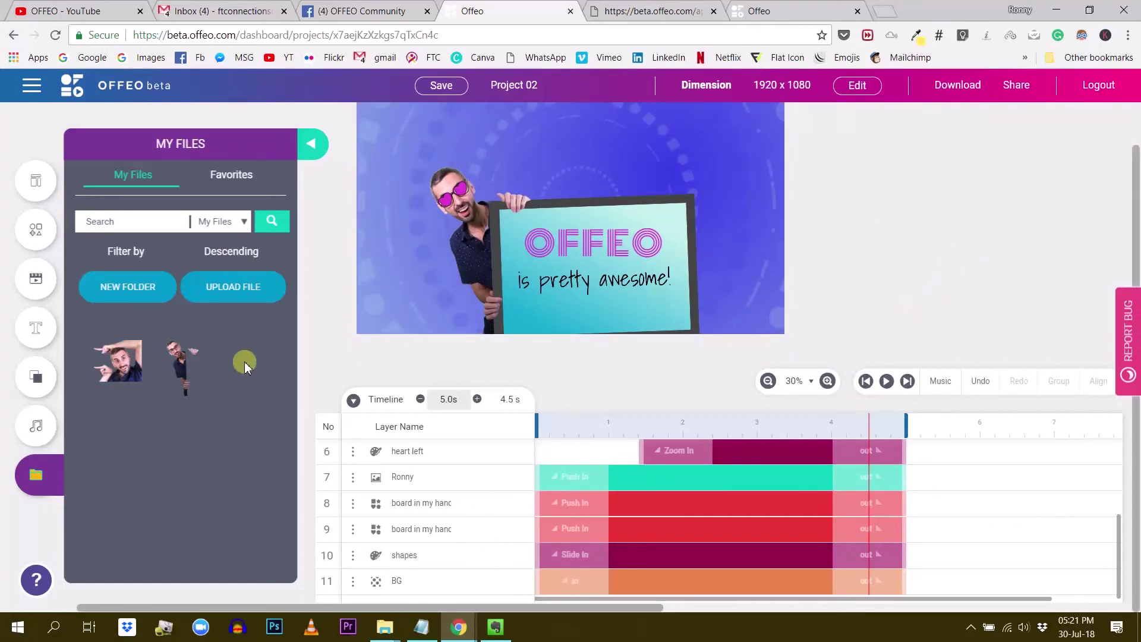
pyautogui.scroll(2, 732, 334)
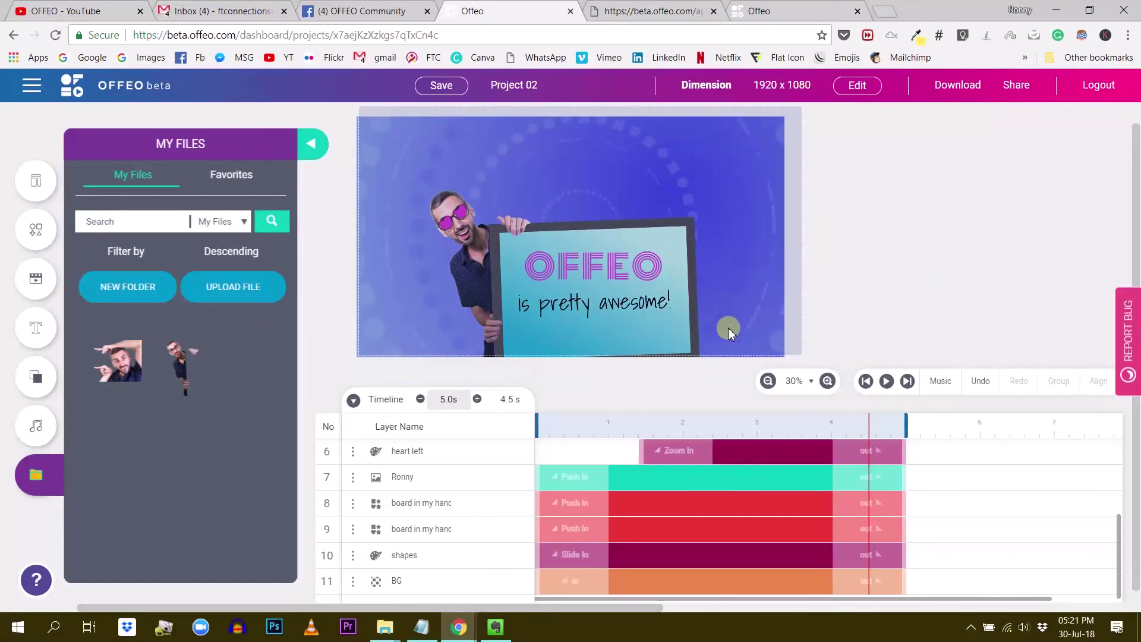
pyautogui.scroll(-1, 732, 334)
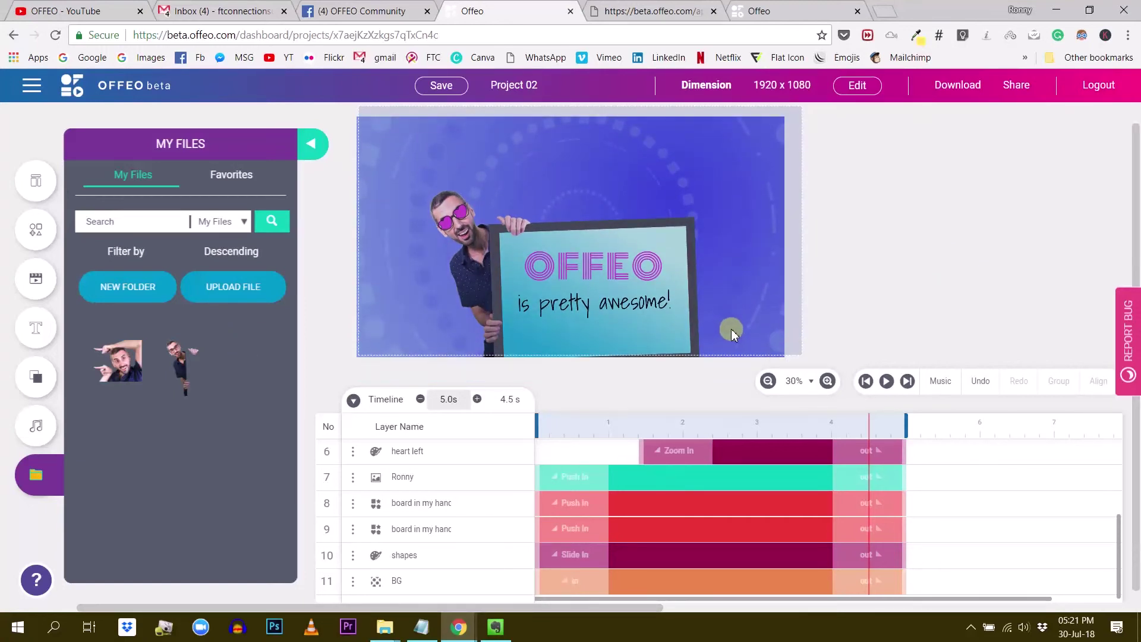
pyautogui.click(770, 305)
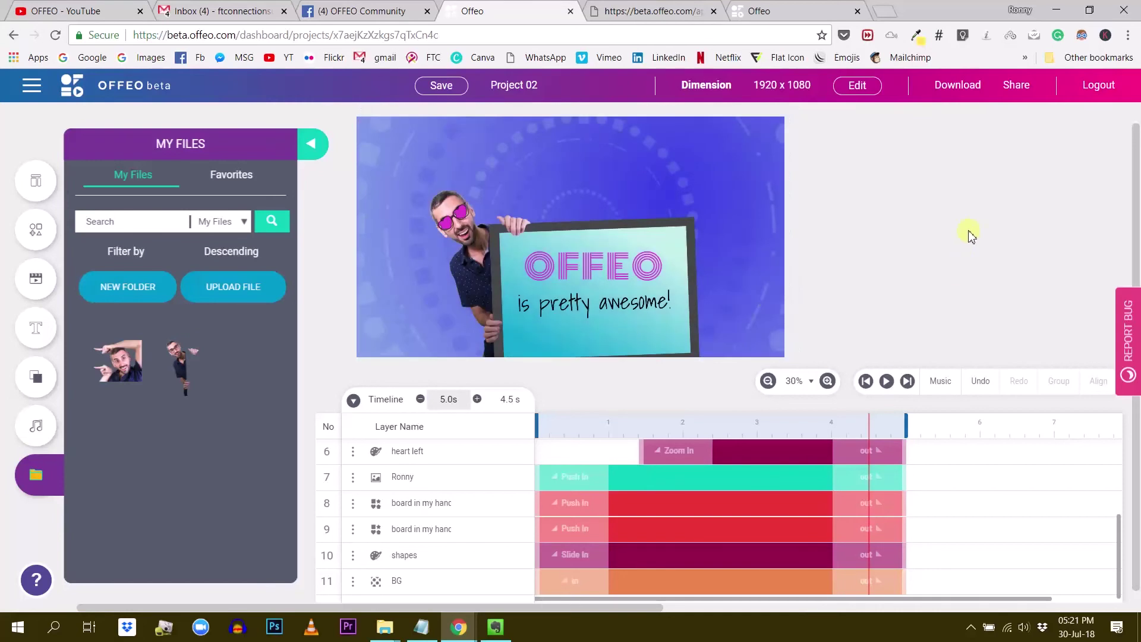
pyautogui.click(957, 88)
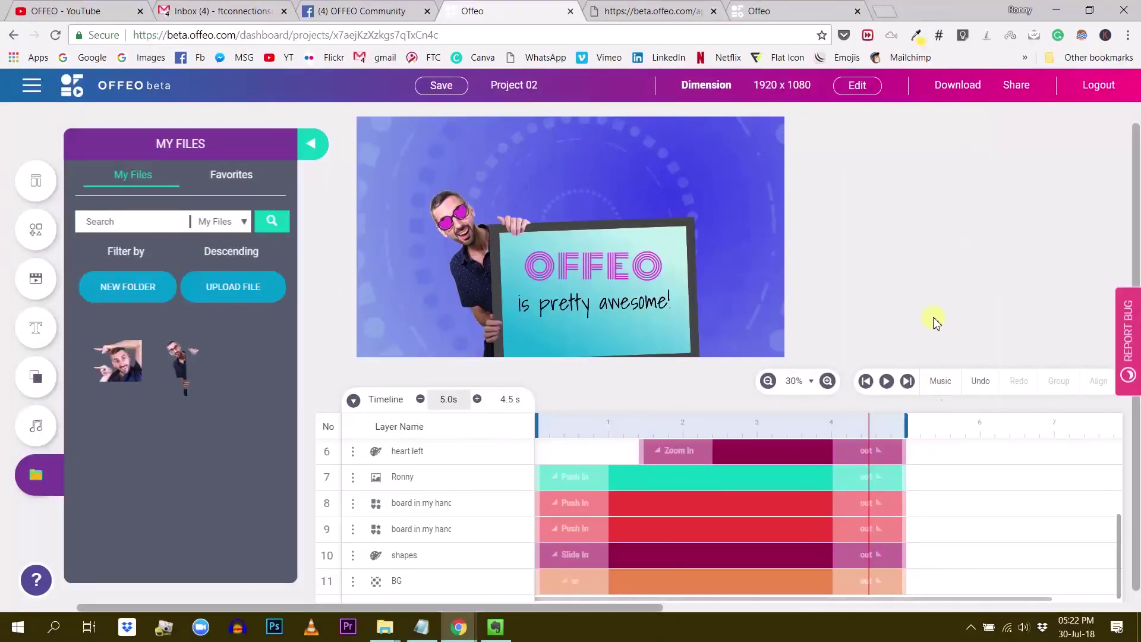
pyautogui.scroll(-1, 932, 315)
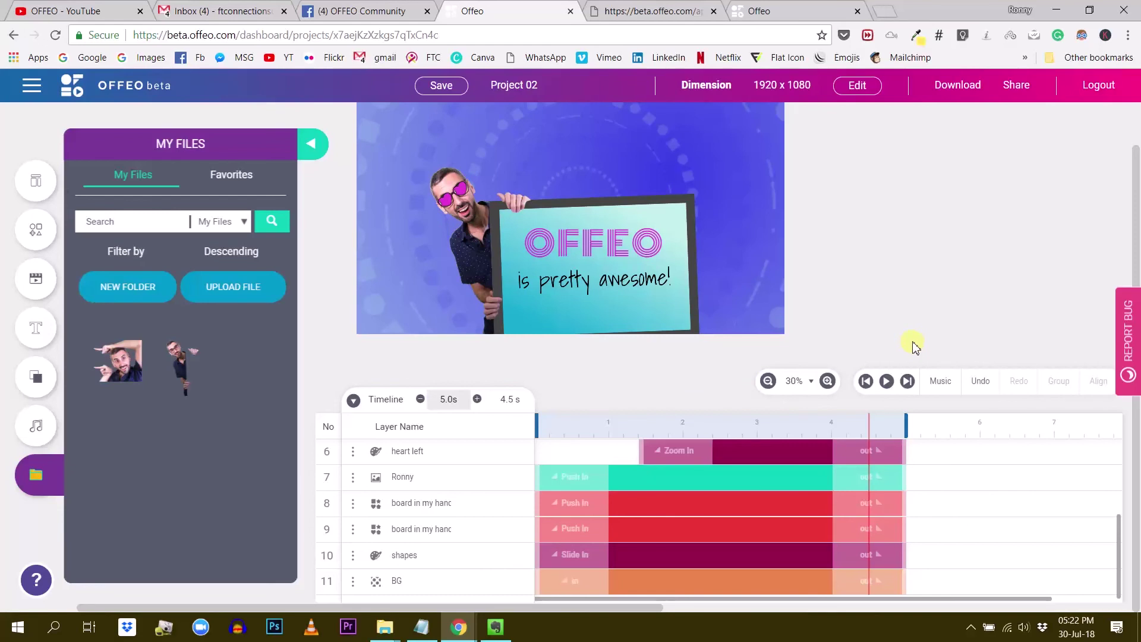
pyautogui.scroll(2, 909, 342)
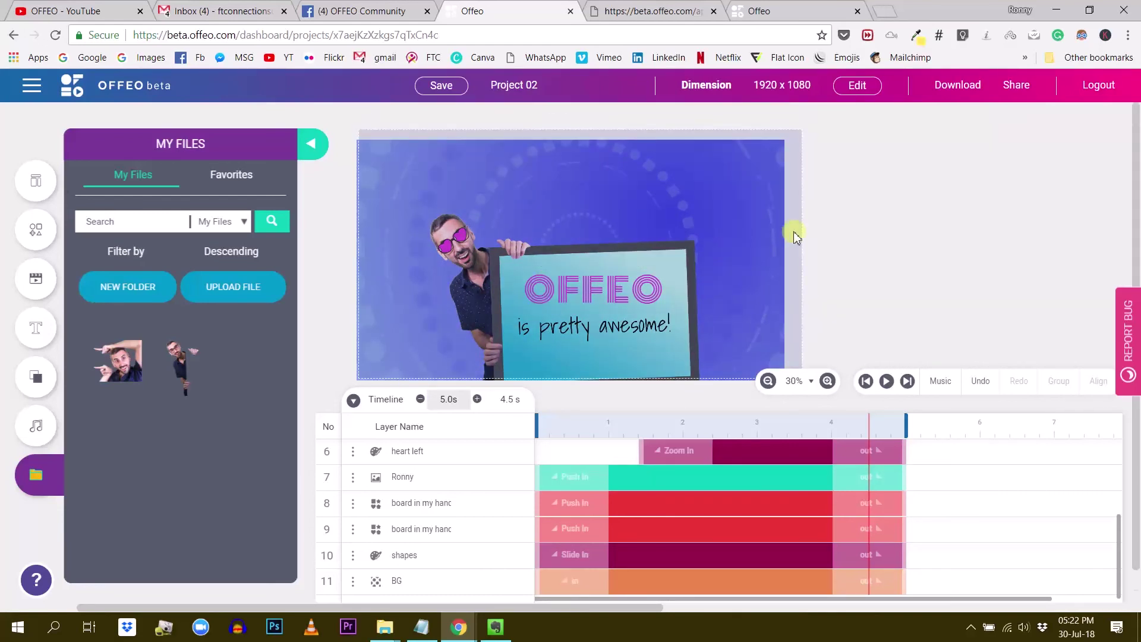
pyautogui.scroll(-2, 772, 237)
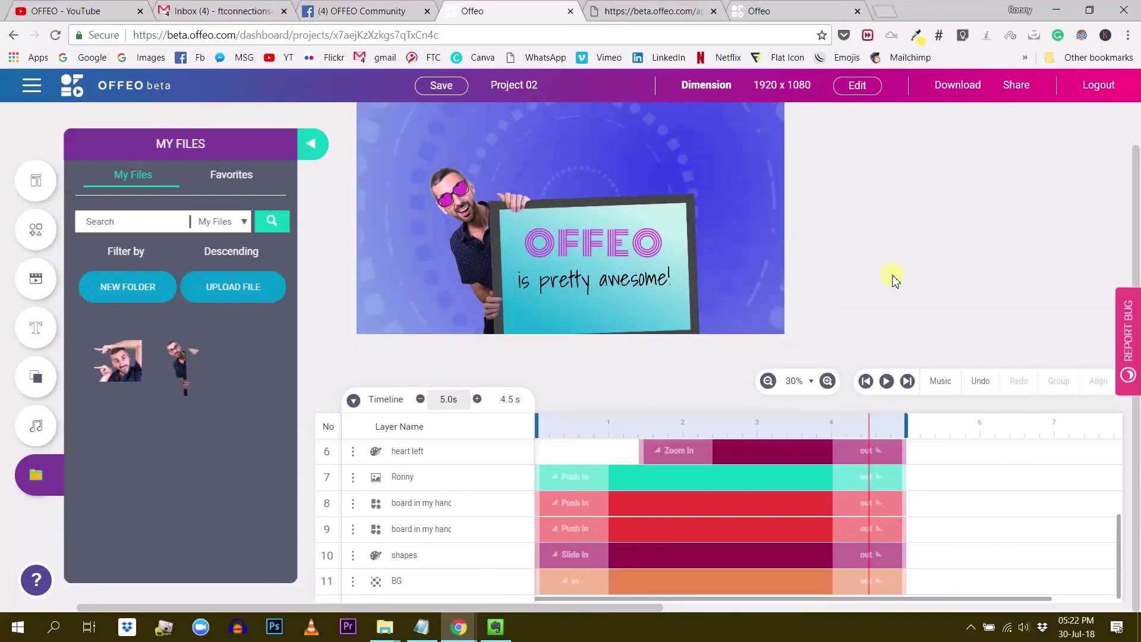
pyautogui.scroll(2, 894, 279)
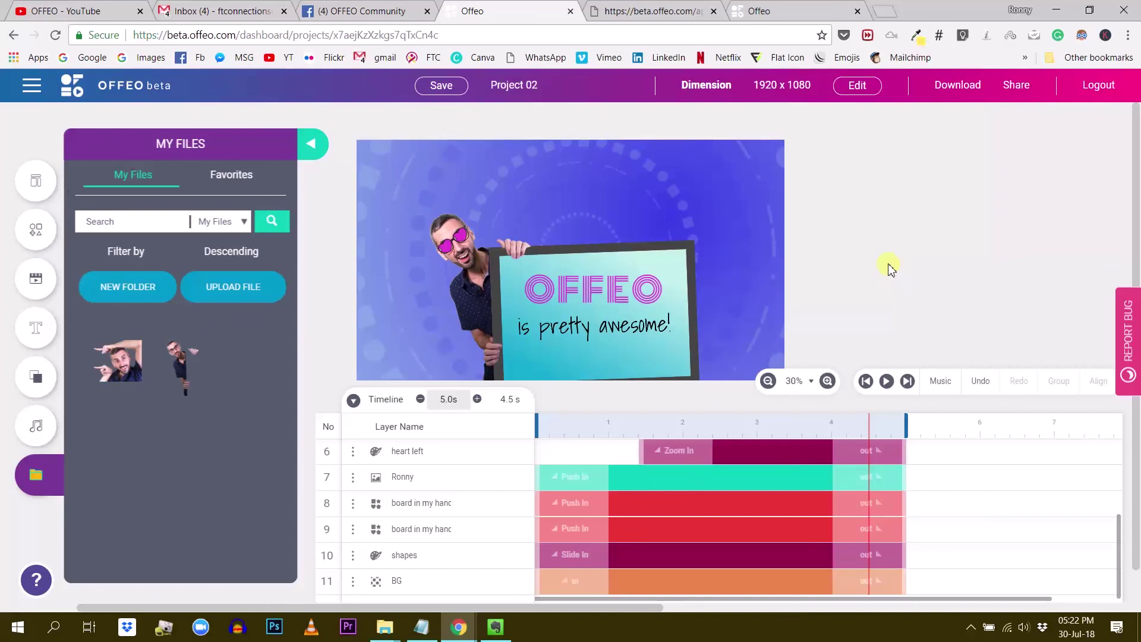
pyautogui.scroll(-2, 886, 273)
pyautogui.scroll(-1, 818, 293)
pyautogui.scroll(2, 818, 292)
pyautogui.scroll(-1, 818, 293)
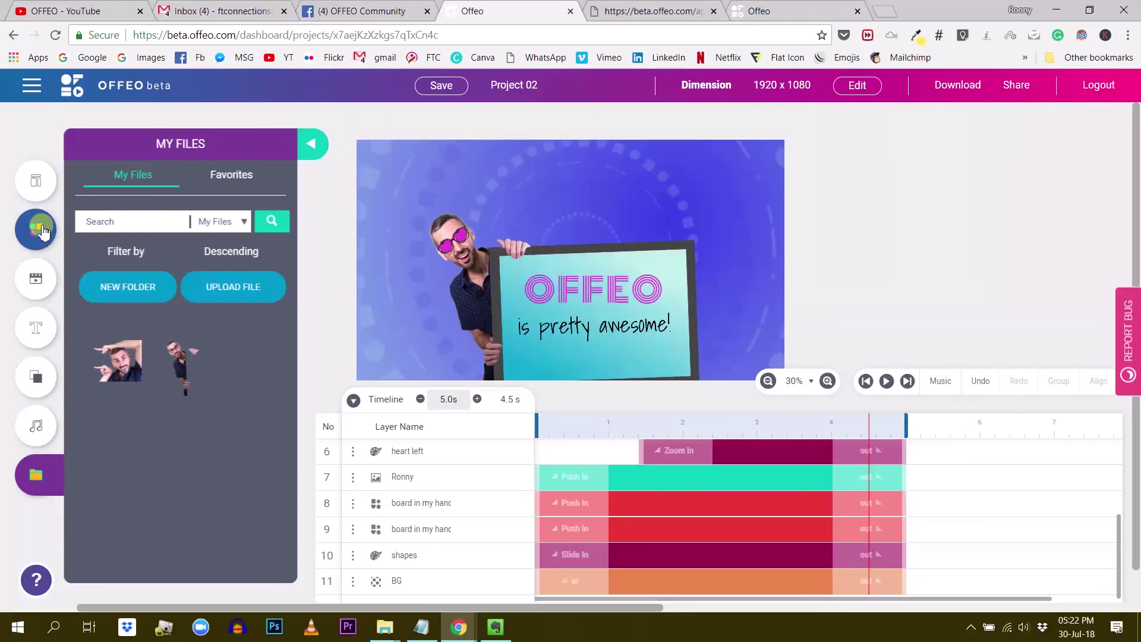